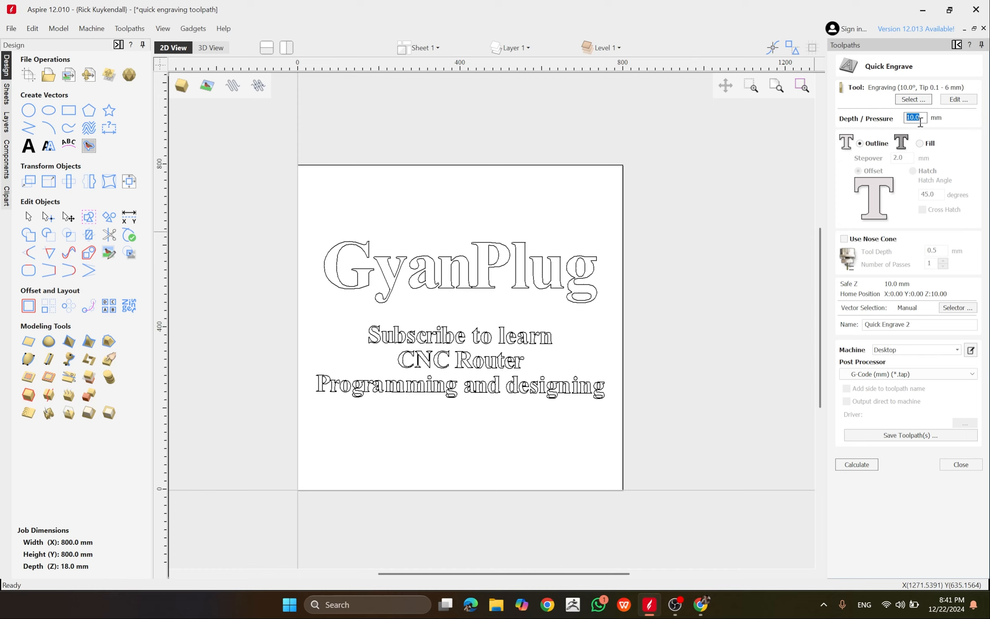
Calculate an Outline Quick Engrave toolpath at 2 mm depth on the GyanPlug heading and the text lines below it.
type("2")
left_click(861, 144)
left_click(505, 296)
left_click(856, 464)
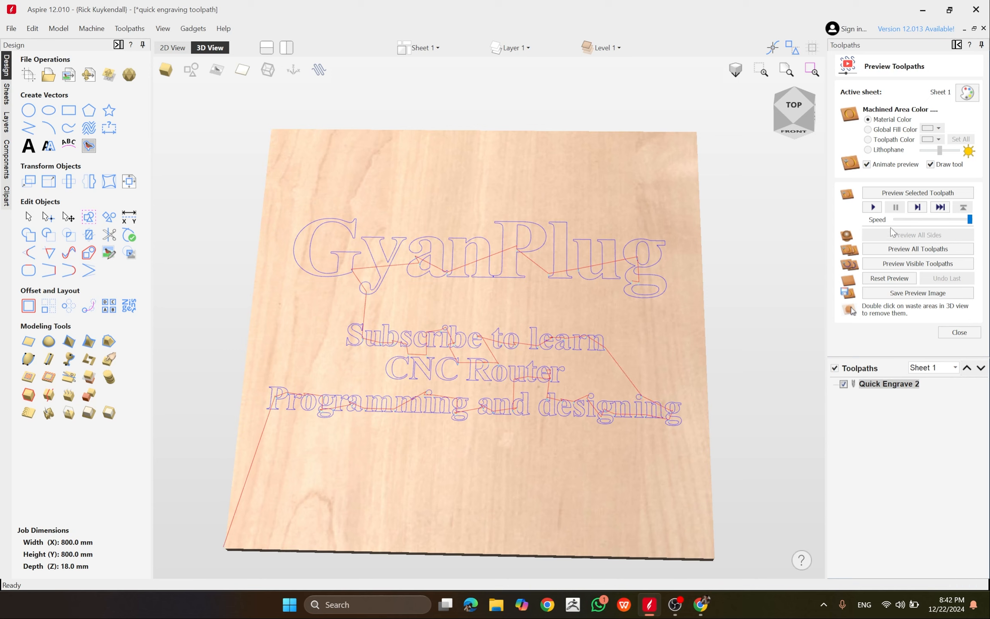
Simulate the toolpath at a reduced preview speed and inspect the outlined lettering from several angles in 3D.
left_click(919, 220)
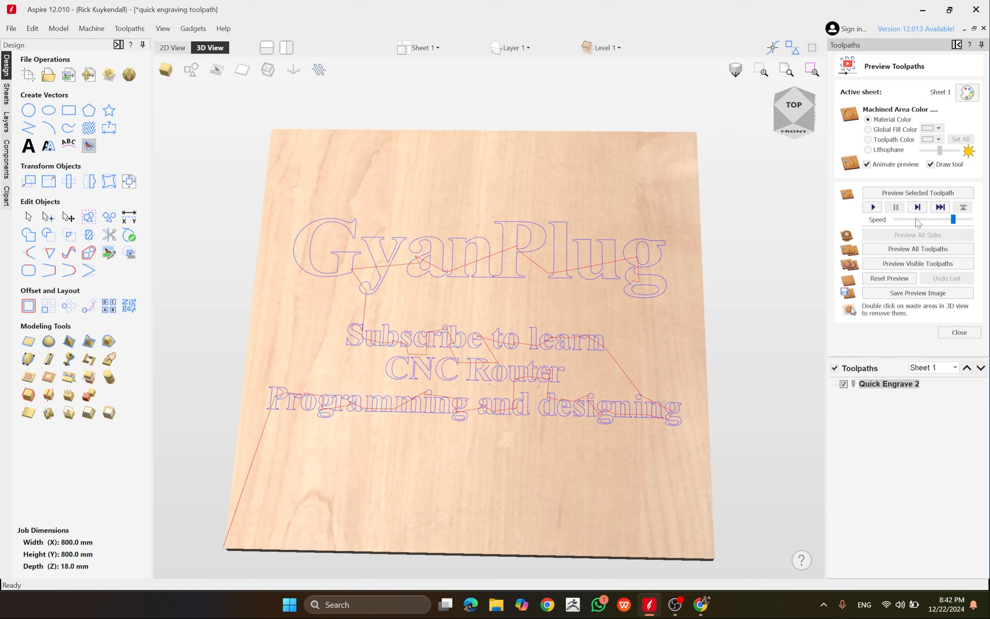
left_click(873, 207)
scroll(500, 402, "up", 5)
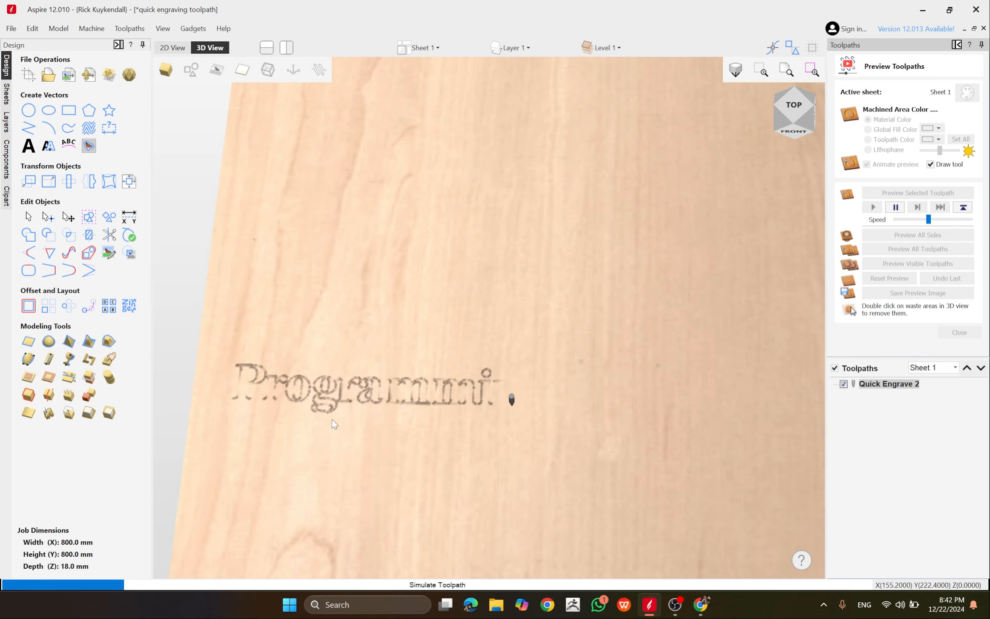
scroll(644, 398, "up", 3)
scroll(513, 377, "down", 3)
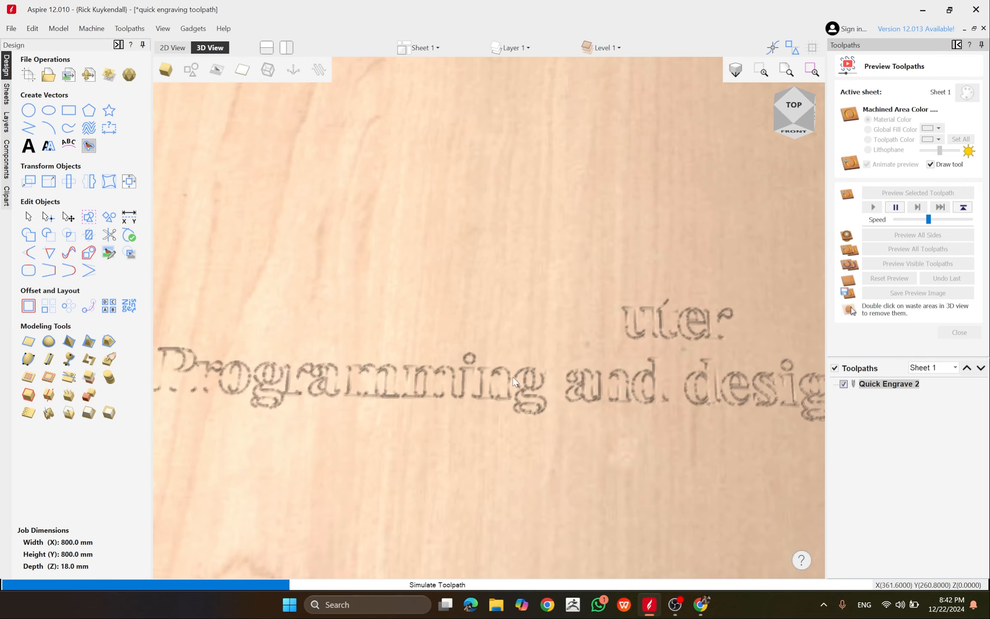
scroll(423, 353, "down", 5)
scroll(447, 370, "up", 8)
left_click_drag(430, 374, 420, 442)
scroll(429, 338, "down", 6)
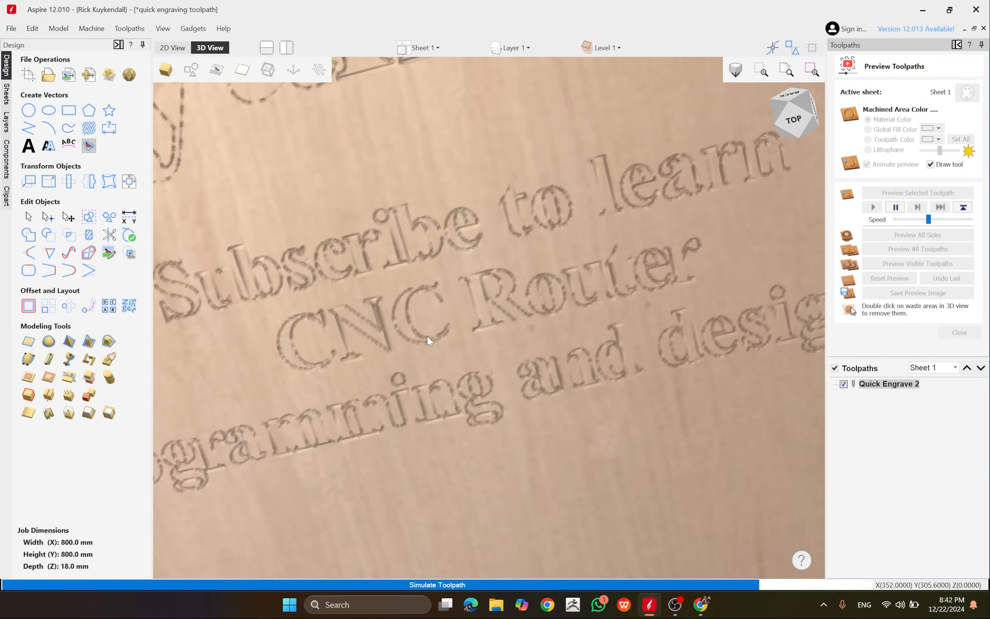
left_click_drag(479, 340, 516, 363)
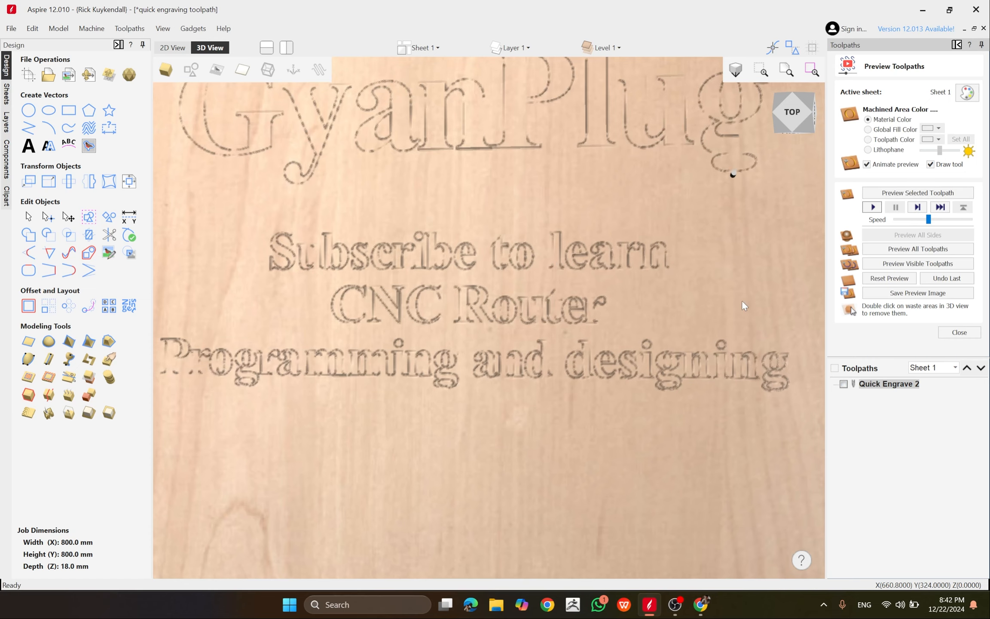
scroll(516, 363, "down", 6)
scroll(516, 363, "down", 2)
scroll(580, 316, "up", 4)
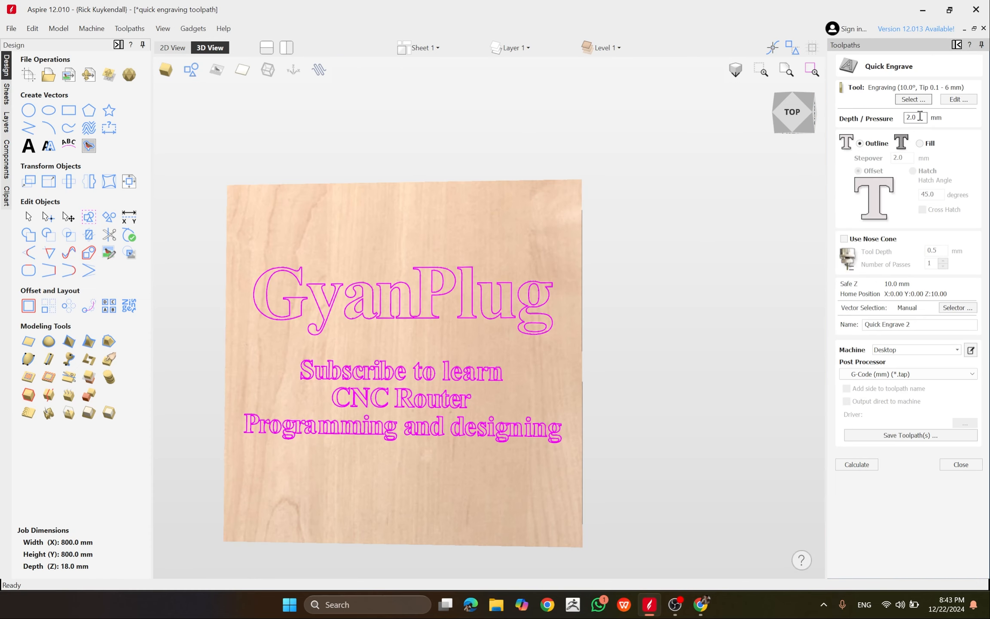
Set the Quick Engrave depth to 5 mm and recalculate the toolpath.
double_click(920, 116)
type("5")
left_click(864, 465)
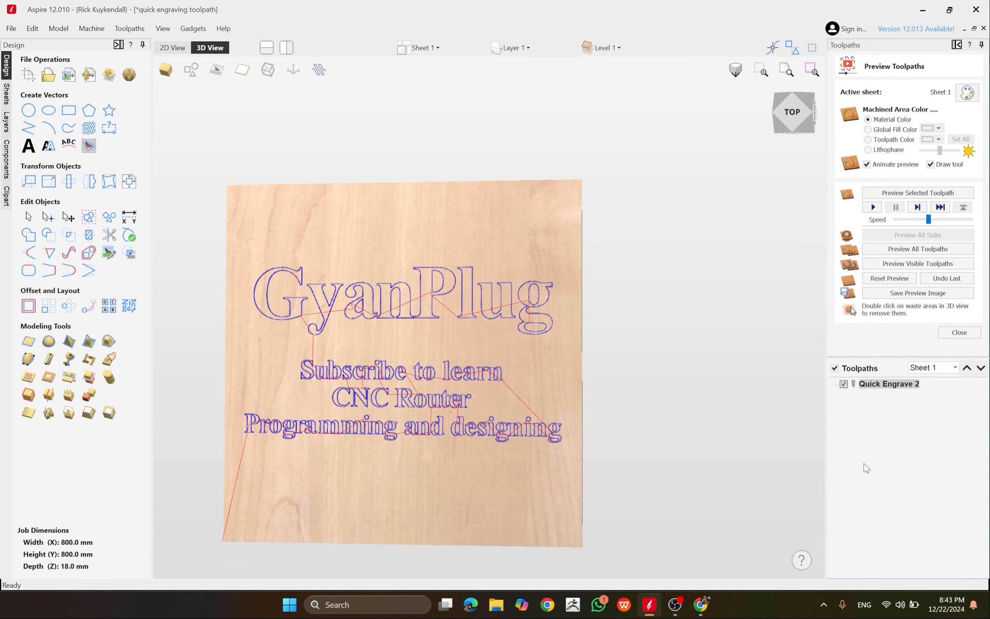
Simulate the deeper outline engraving, raise the preview speed to maximum and examine the lettering up close.
left_click(873, 208)
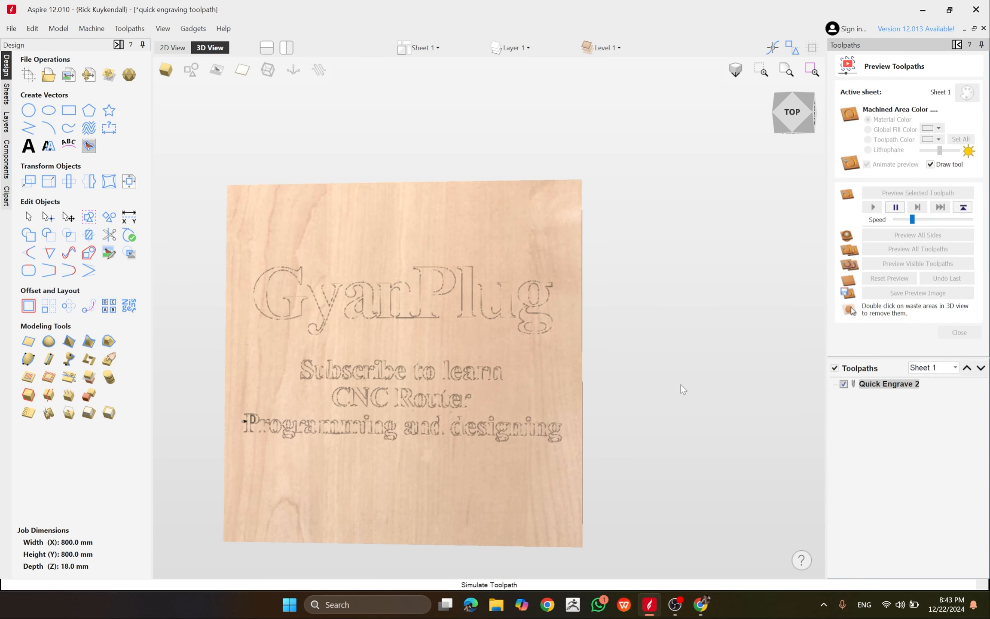
left_click_drag(912, 219, 970, 220)
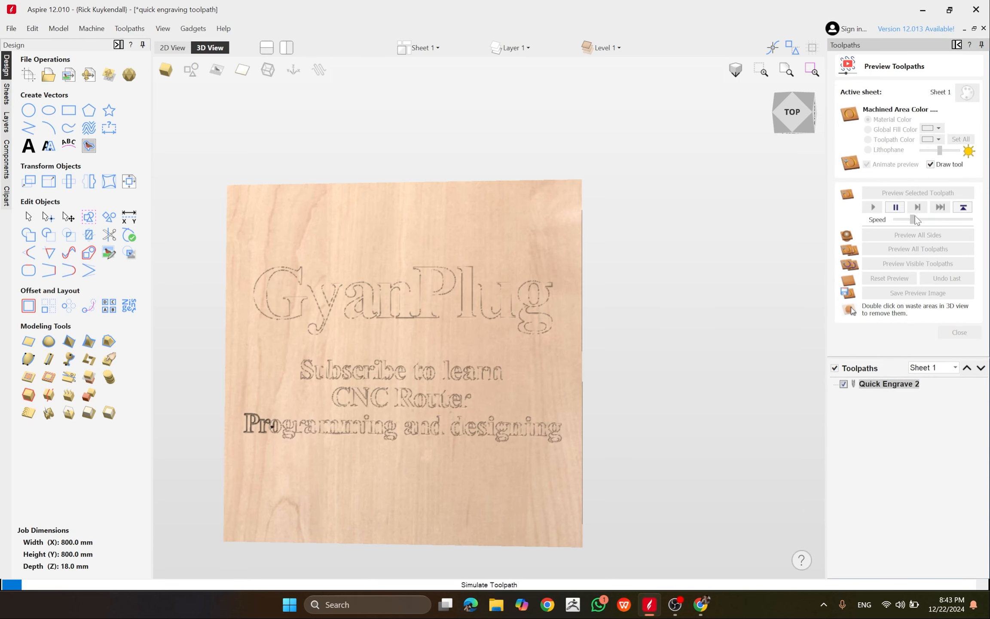
scroll(404, 426, "up", 5)
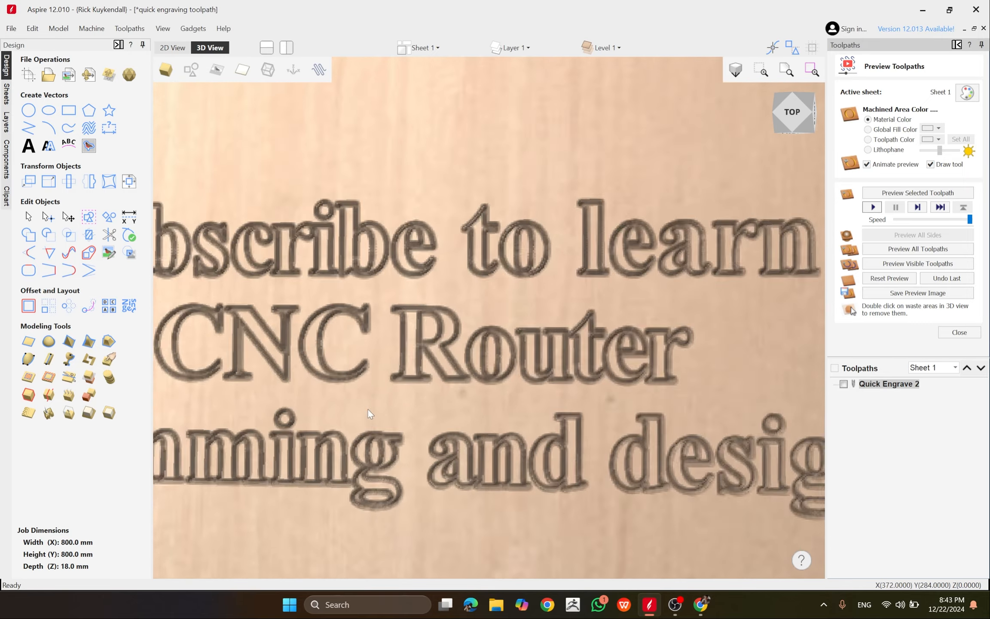
scroll(347, 370, "down", 5)
scroll(347, 369, "up", 3)
left_click_drag(376, 360, 602, 374)
scroll(407, 340, "down", 3)
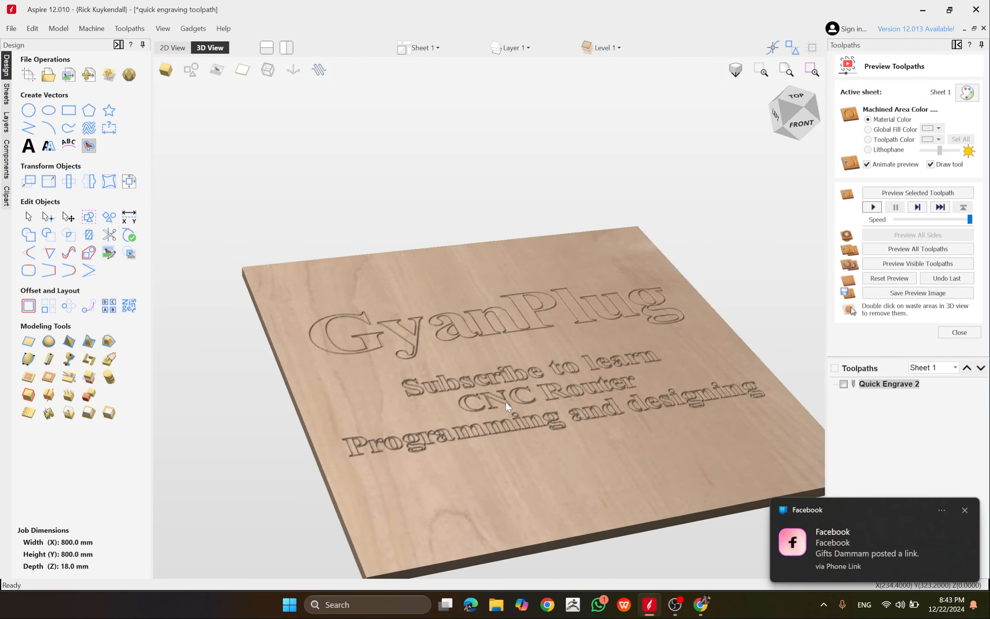
Change the Quick Engrave toolpath to an Offset Fill with a 1 mm stepover and recalculate it.
double_click(889, 384)
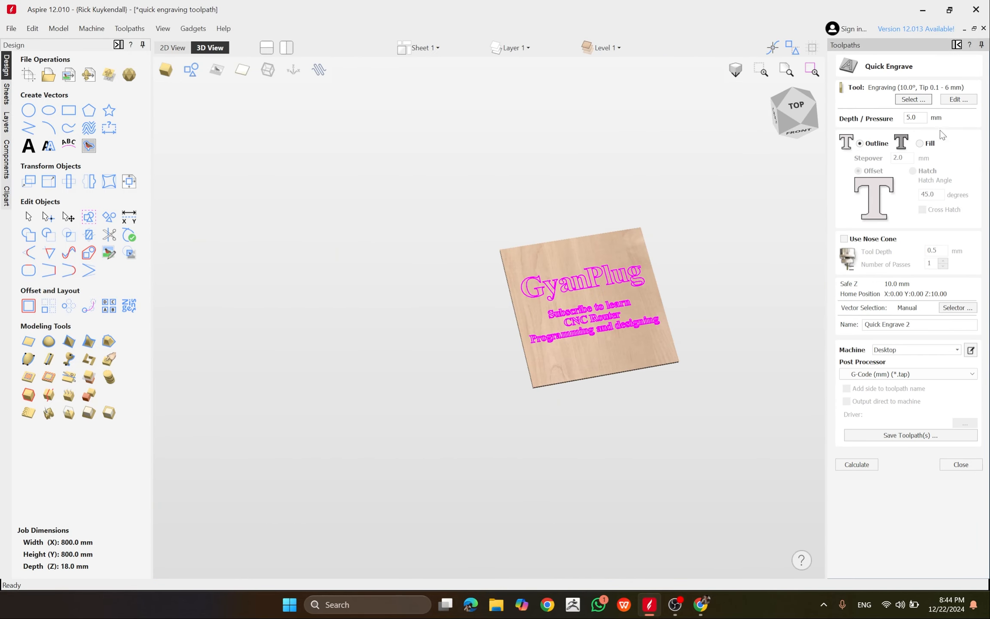
left_click(919, 144)
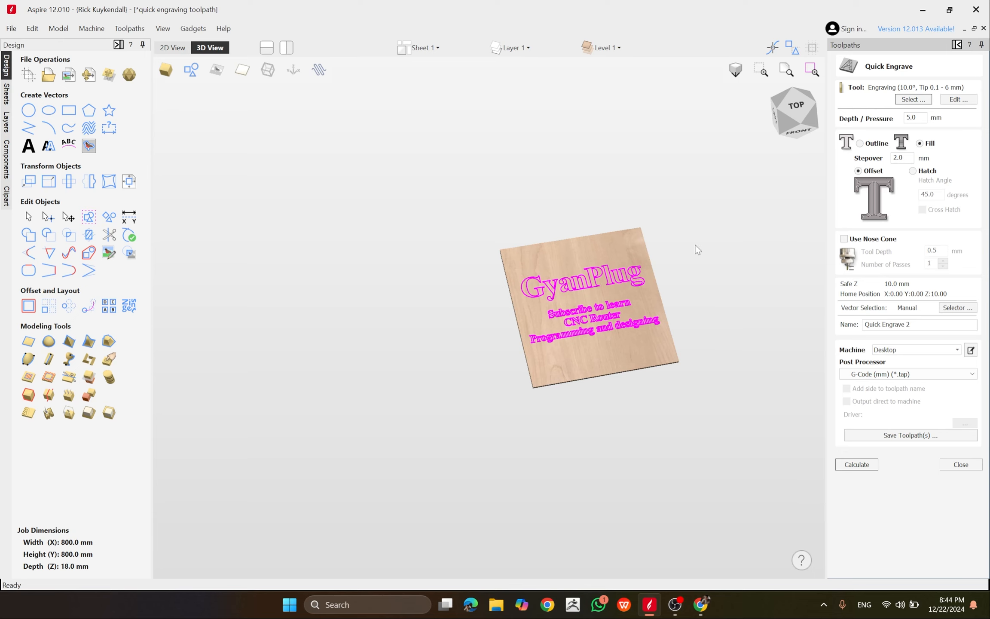
scroll(670, 266, "up", 3)
scroll(648, 282, "down", 2)
scroll(622, 277, "up", 5)
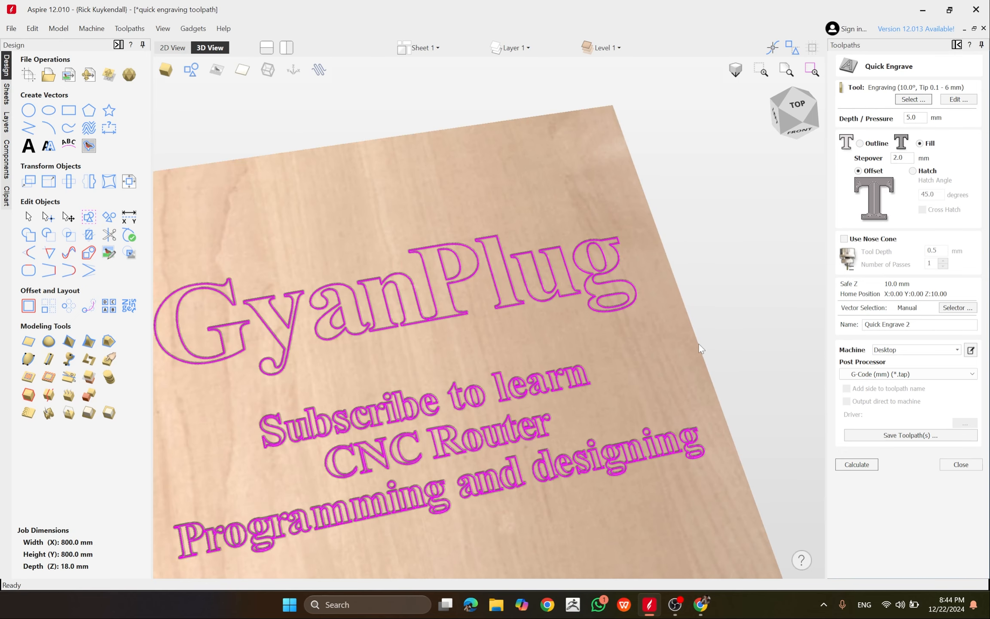
double_click(902, 157)
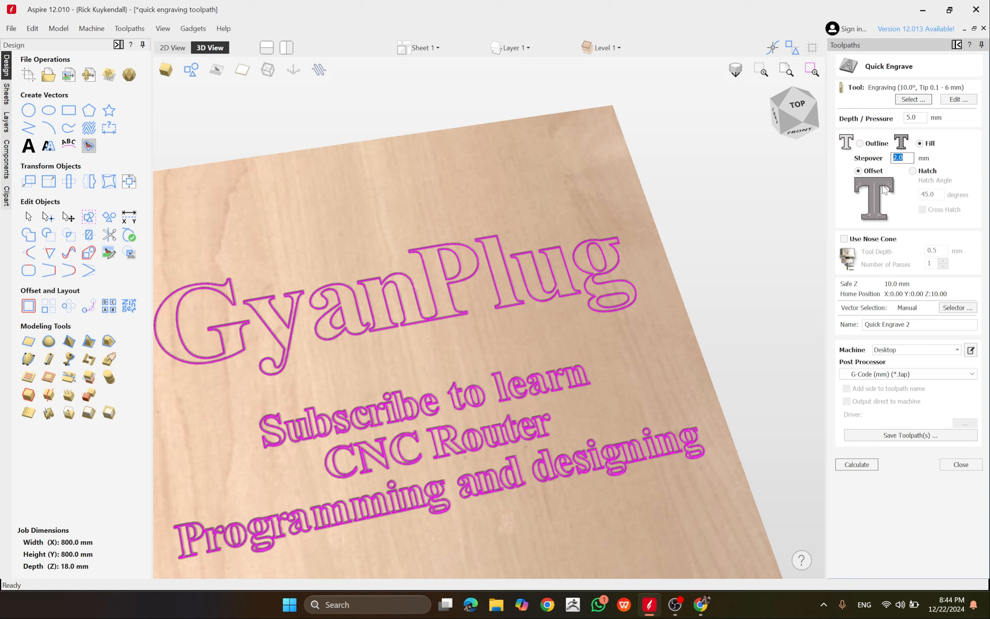
type("1")
left_click(852, 465)
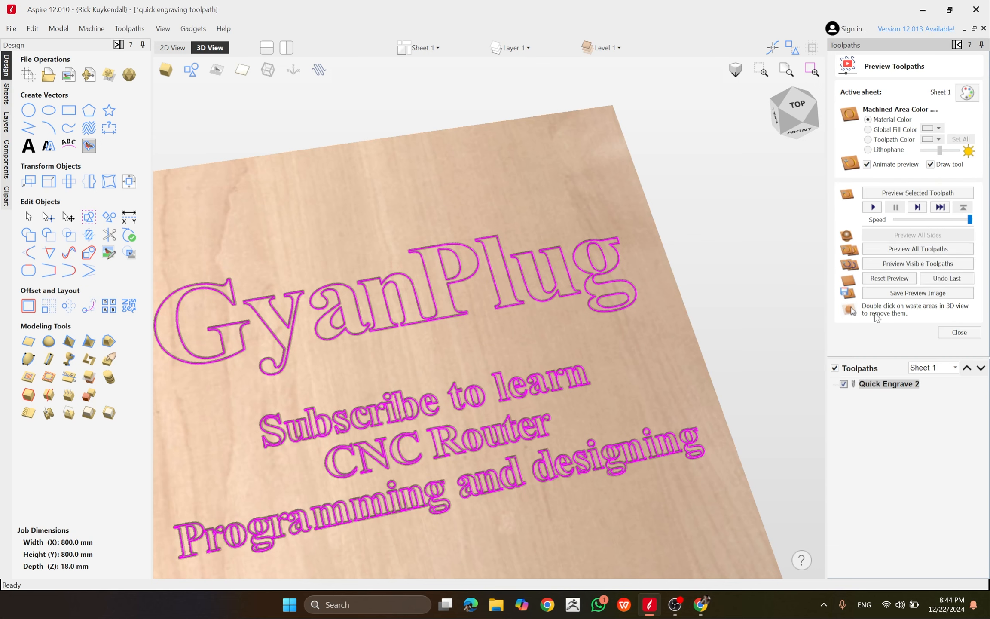
Preview the offset-filled engraving and examine the cut surface inside the letters in 3D.
scroll(548, 356, "down", 3)
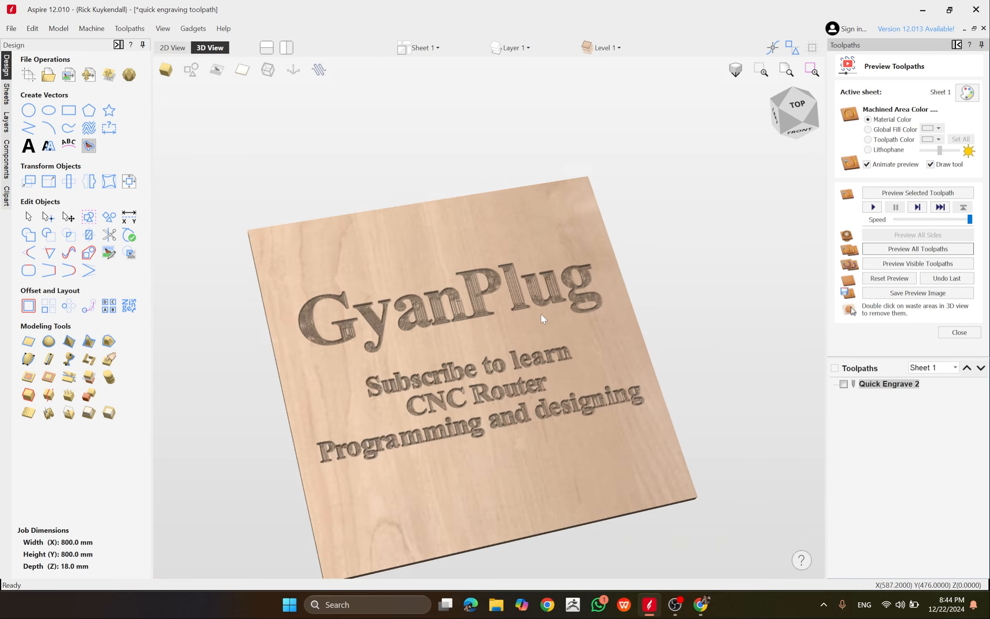
scroll(400, 323, "up", 5)
left_click_drag(400, 323, 499, 297)
scroll(483, 273, "up", 8)
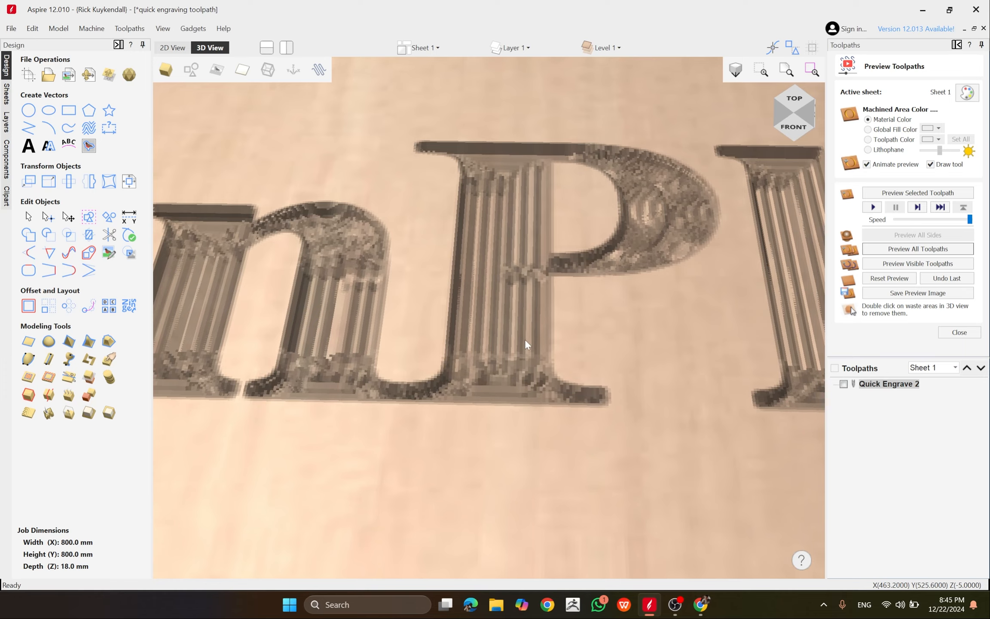
scroll(527, 344, "down", 10)
scroll(411, 452, "up", 6)
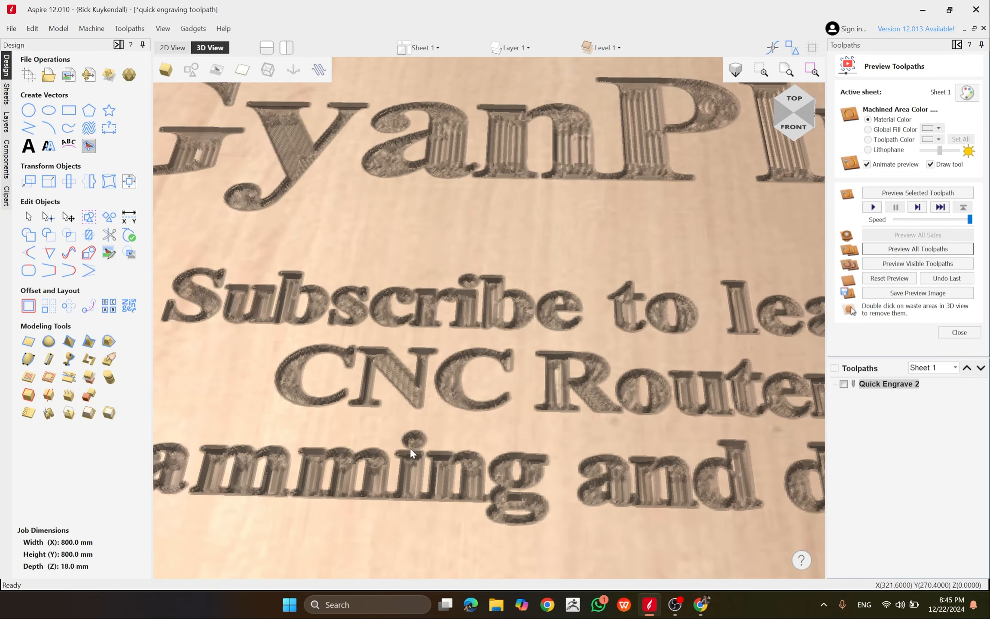
scroll(410, 452, "up", 3)
left_click_drag(410, 452, 452, 336)
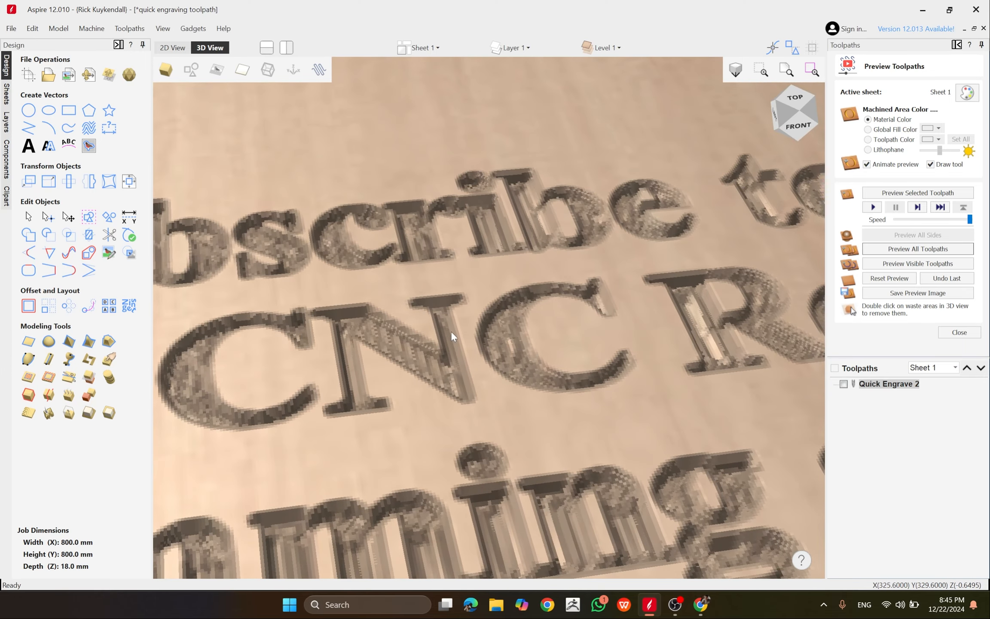
scroll(488, 393, "down", 6)
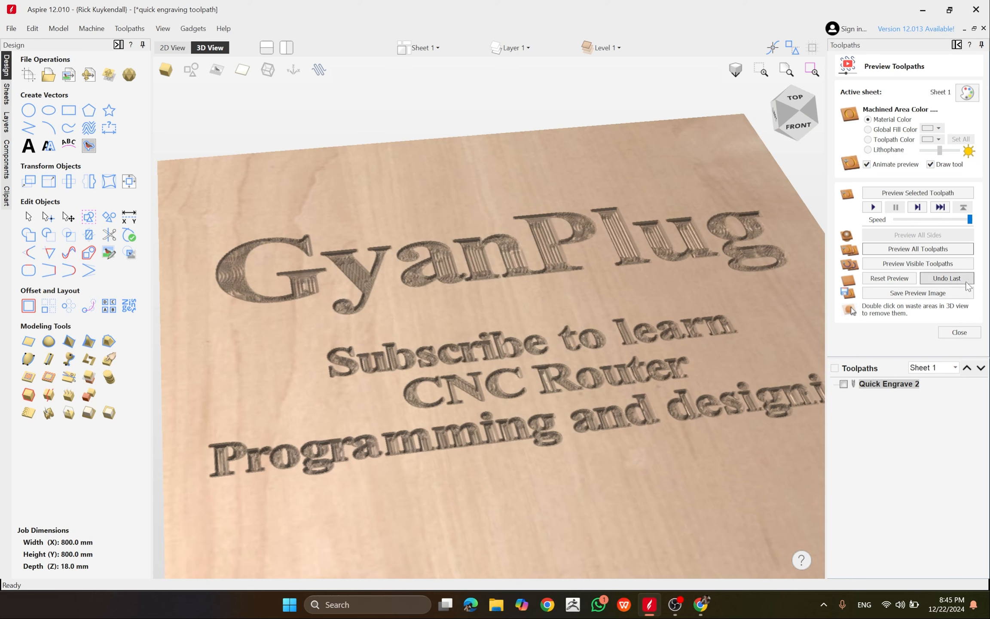
Set the engraving tool's flat diameter to 0 mm in the existing Quick Engrave toolpath and recalculate it.
left_click(963, 332)
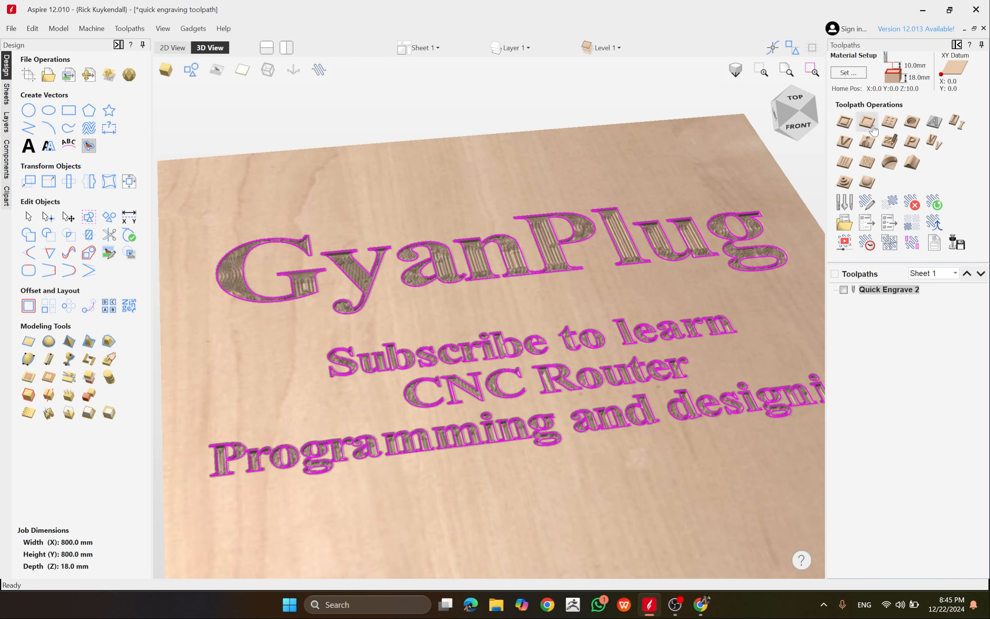
double_click(876, 289)
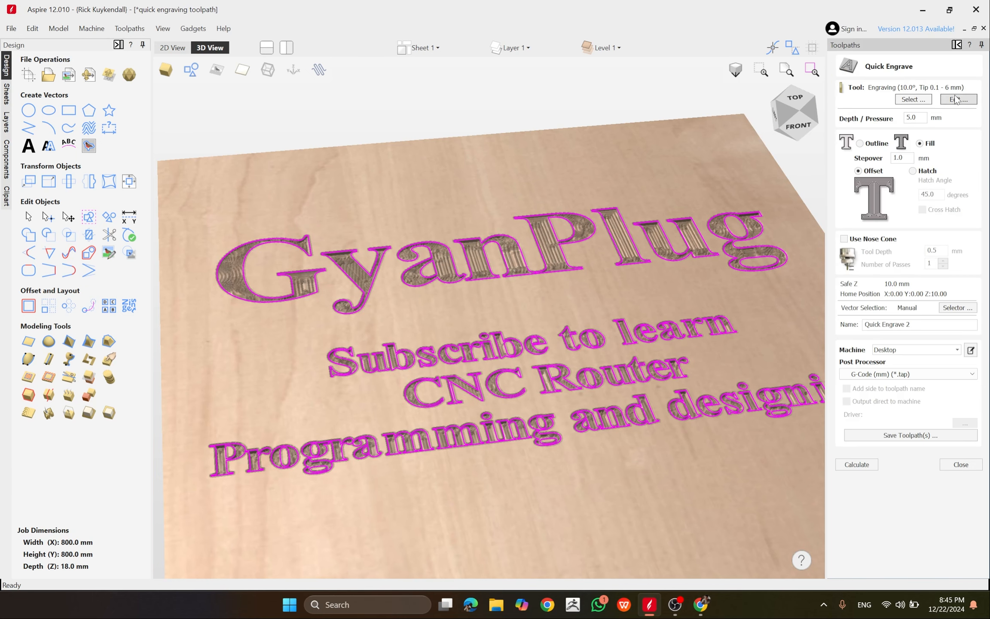
left_click(956, 100)
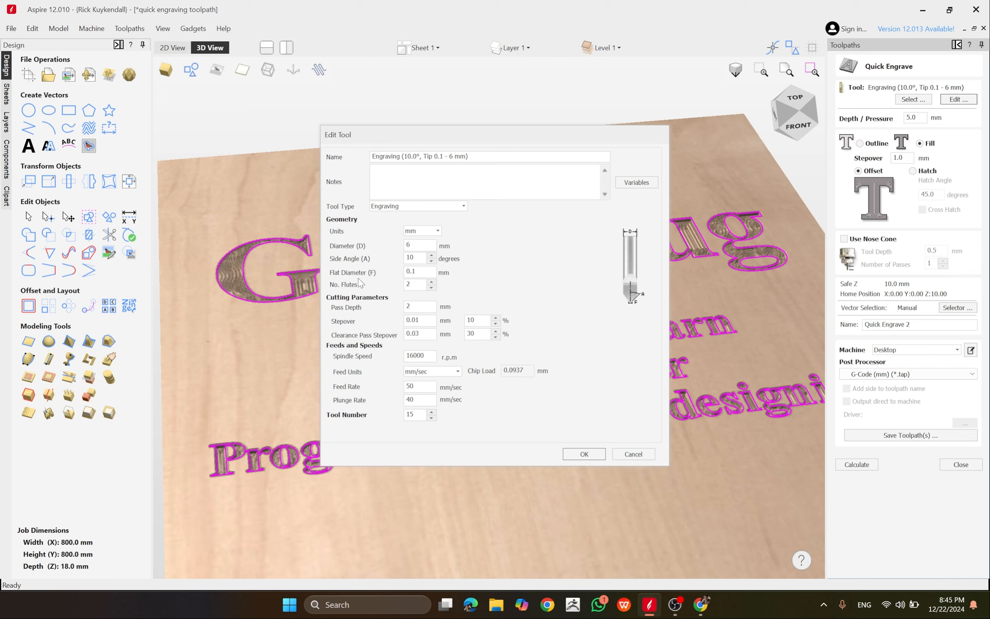
left_click_drag(426, 270, 391, 270)
type("0")
left_click(584, 454)
left_click(857, 464)
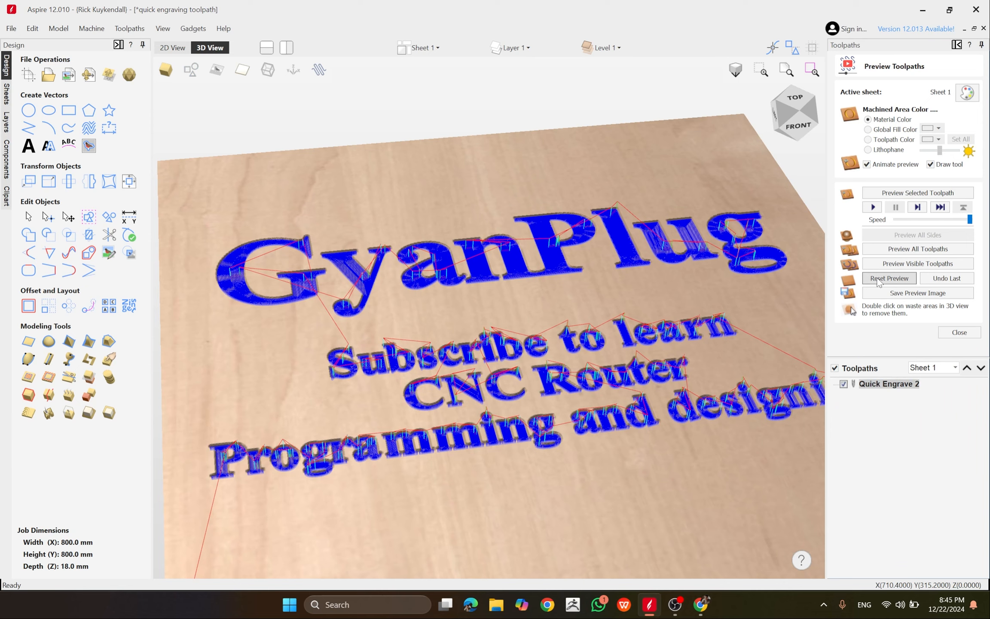
Reset the preview, simulate all toolpaths again and inspect the letters cut with the edited tool.
left_click(877, 279)
left_click(918, 248)
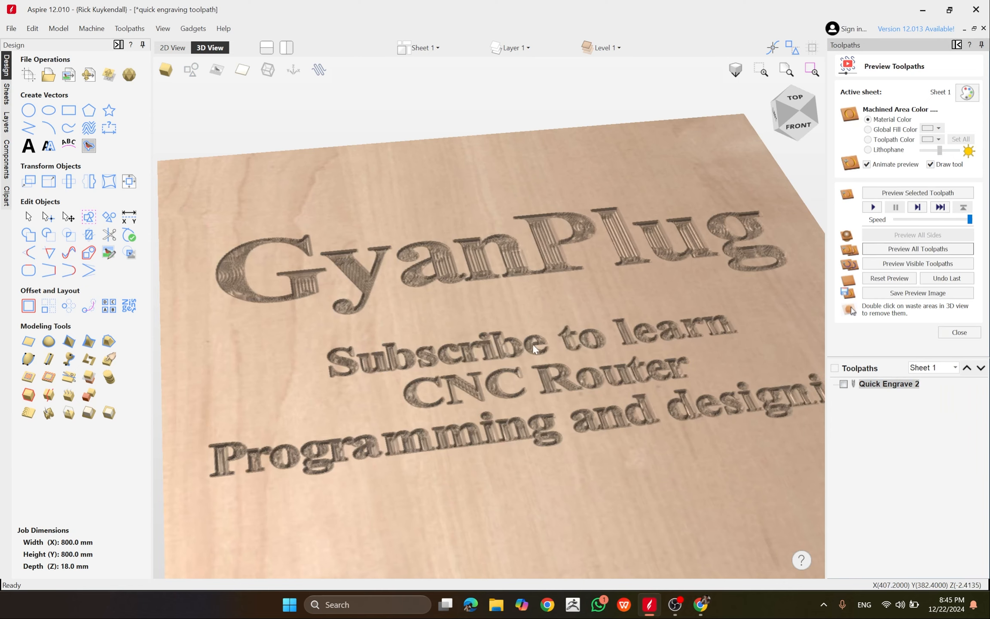
scroll(499, 259, "up", 3)
scroll(488, 285, "down", 5)
left_click_drag(487, 339, 471, 486)
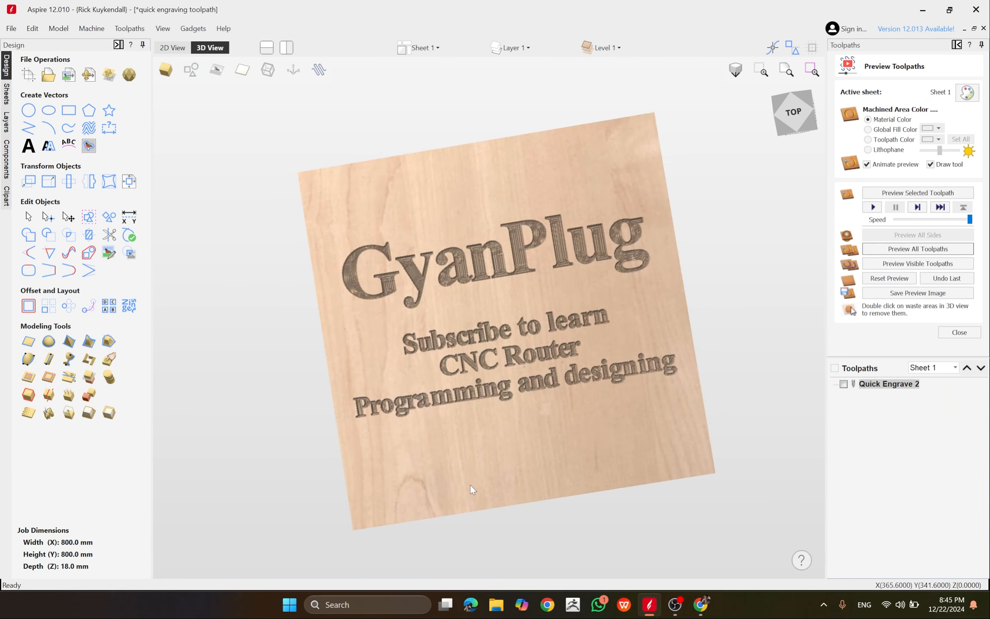
scroll(528, 274, "up", 3)
left_click_drag(529, 274, 604, 267)
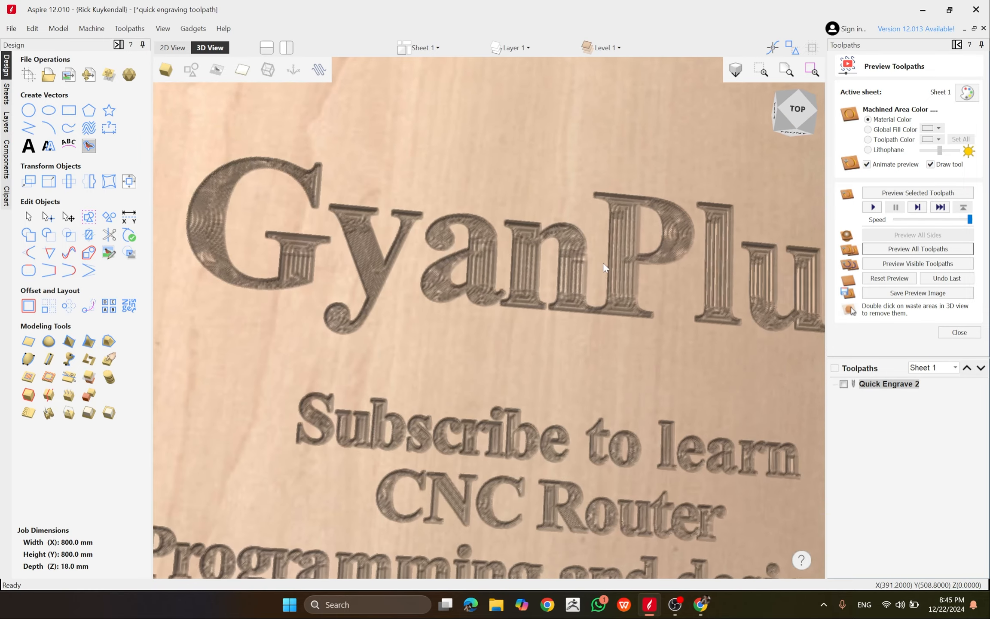
Set the fill stepover of the Quick Engrave toolpath to 2 mm and recalculate it.
double_click(897, 384)
double_click(906, 157)
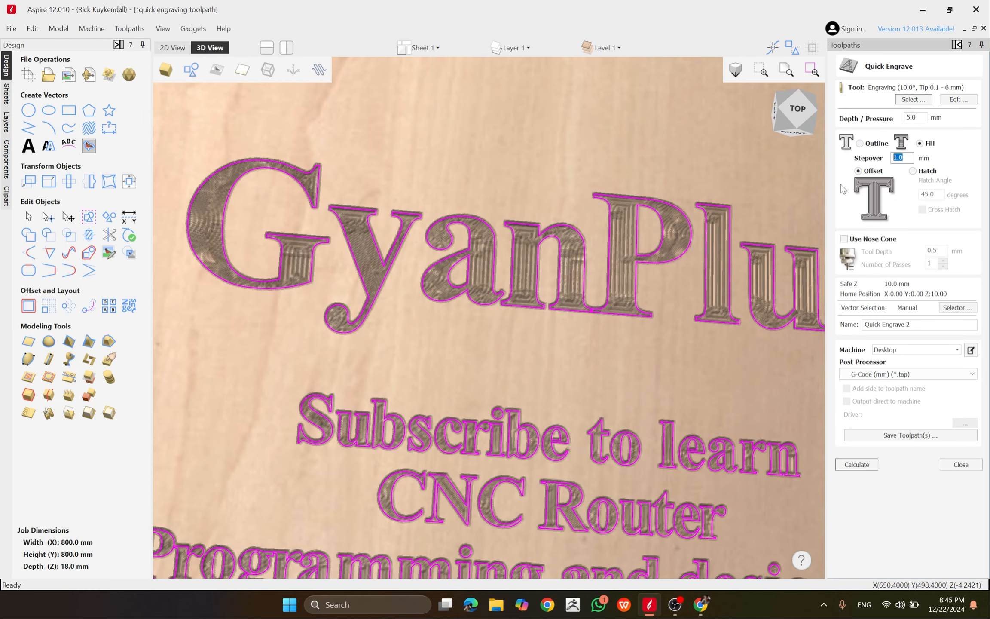
type("2")
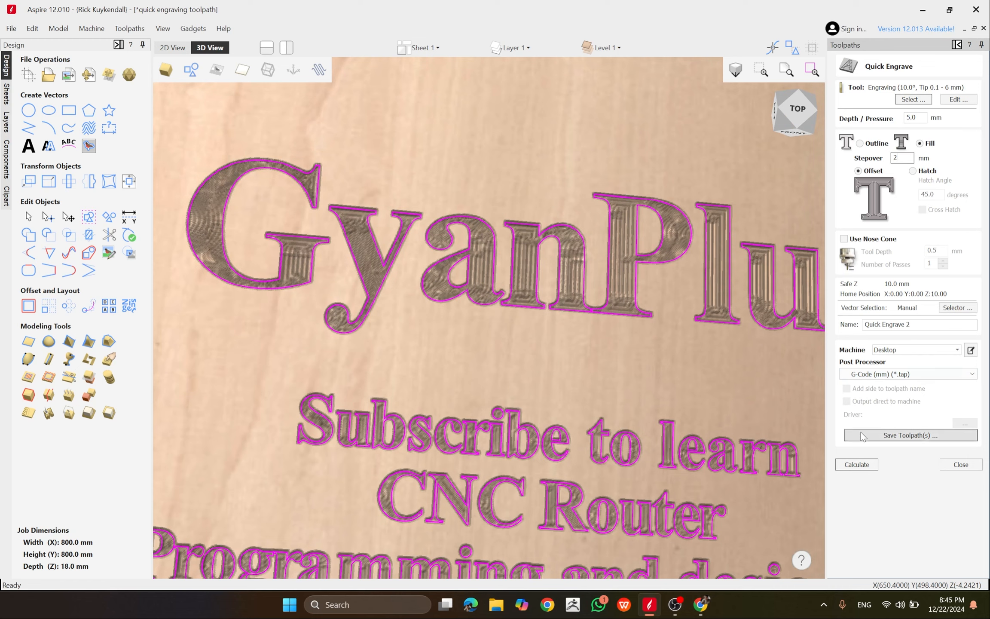
left_click(857, 464)
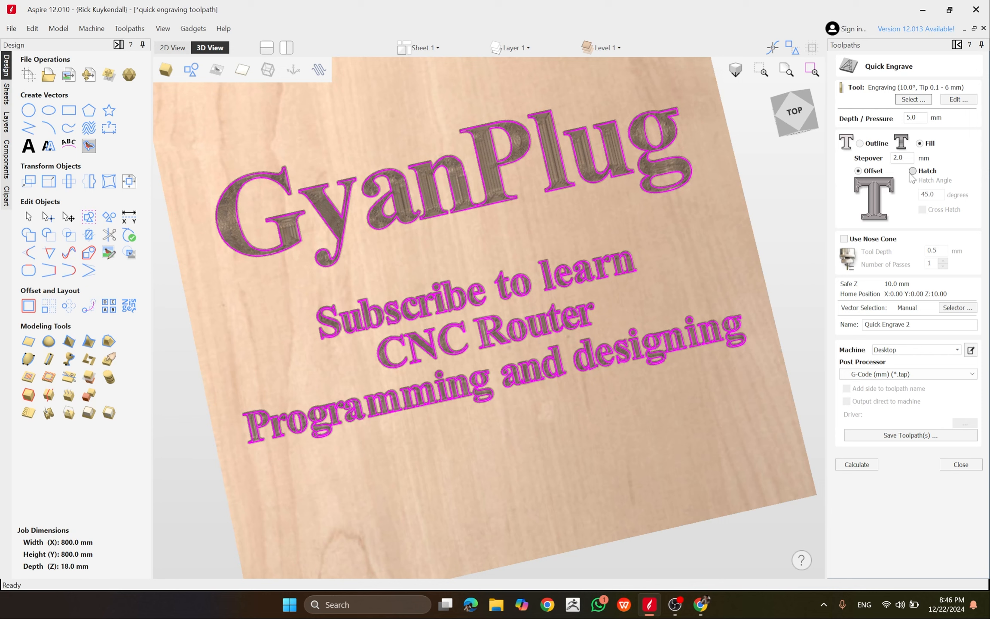
Recalculate the Quick Engrave toolpath with a Hatch fill at a 10-degree hatch angle and inspect its simulation up close.
left_click(912, 171)
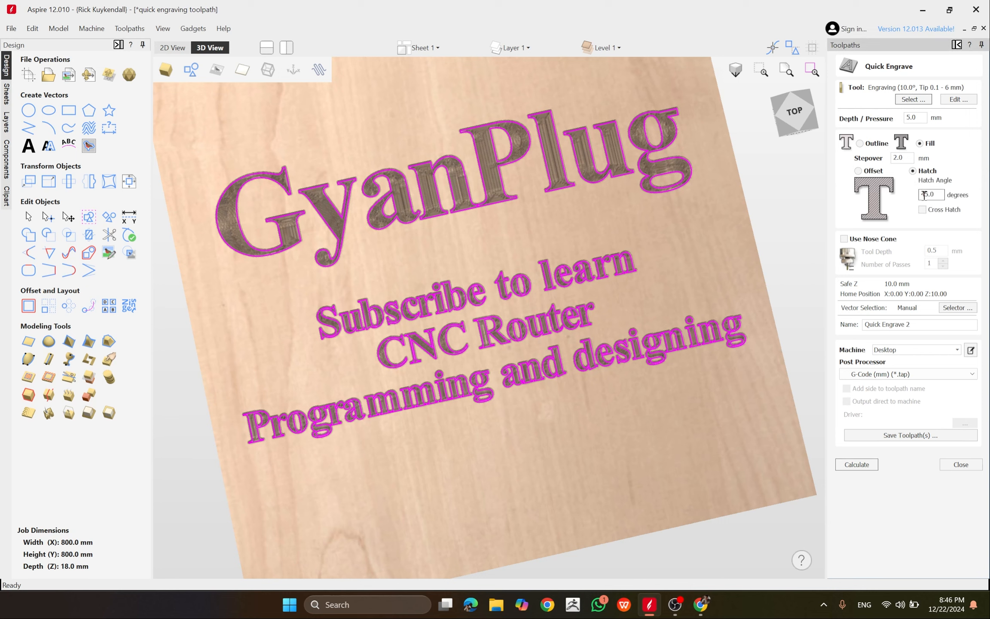
double_click(943, 194)
type("10")
left_click(871, 467)
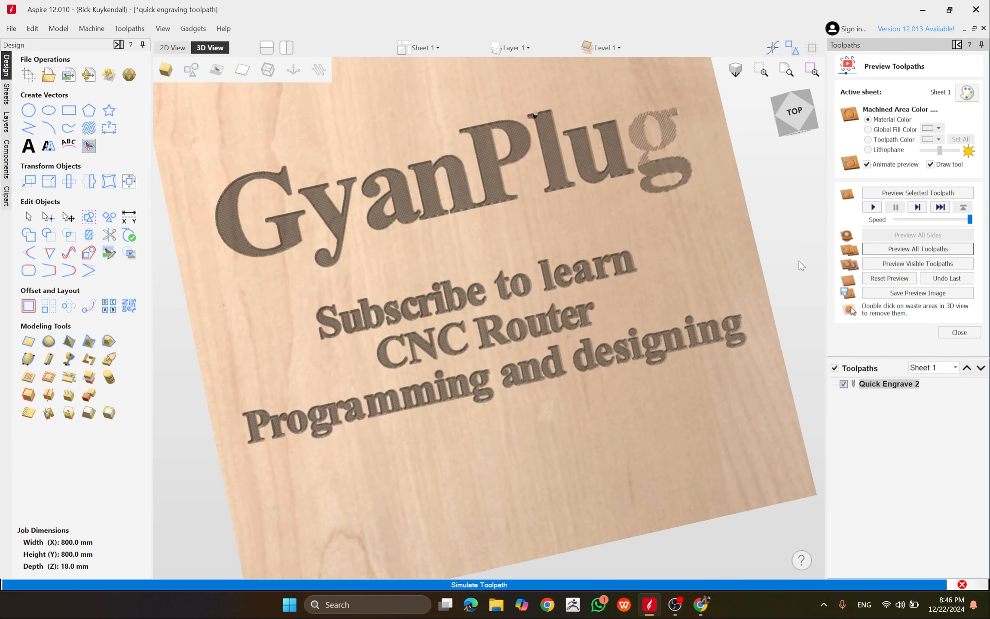
scroll(501, 202, "up", 8)
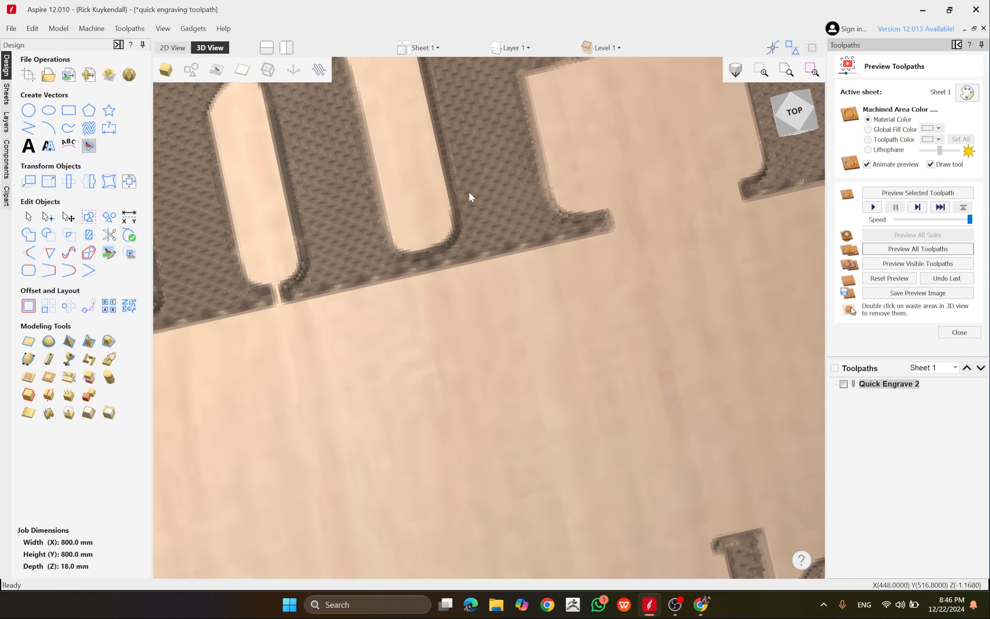
Examine the 10-degree hatch texture across the simulated letters, comparing the 2D vectors with close and tilted 3D views.
scroll(471, 197, "down", 3)
left_click(172, 47)
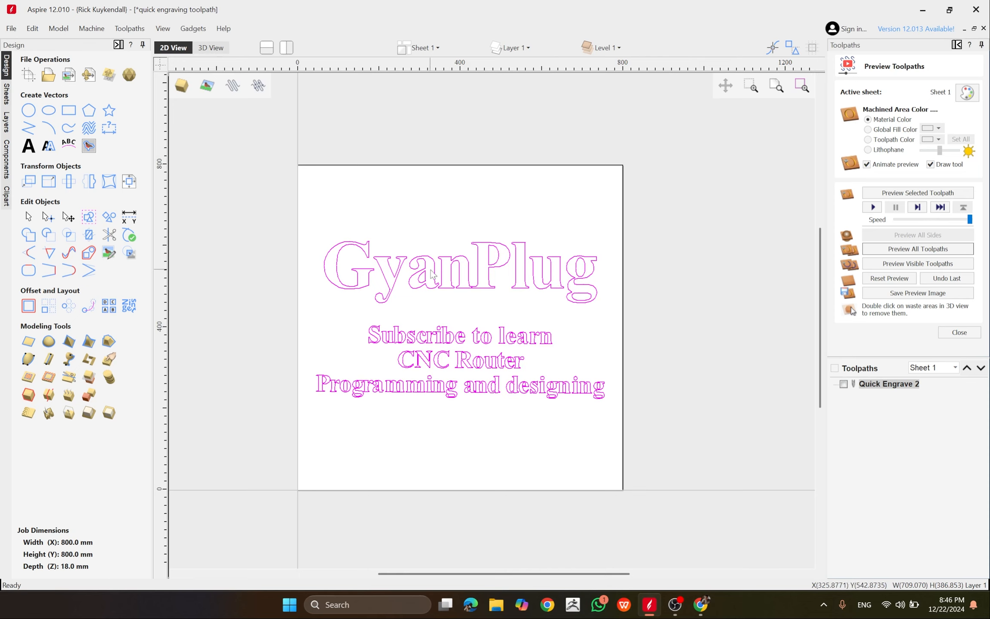
key("F3")
scroll(442, 387, "down", 5)
scroll(439, 424, "up", 5)
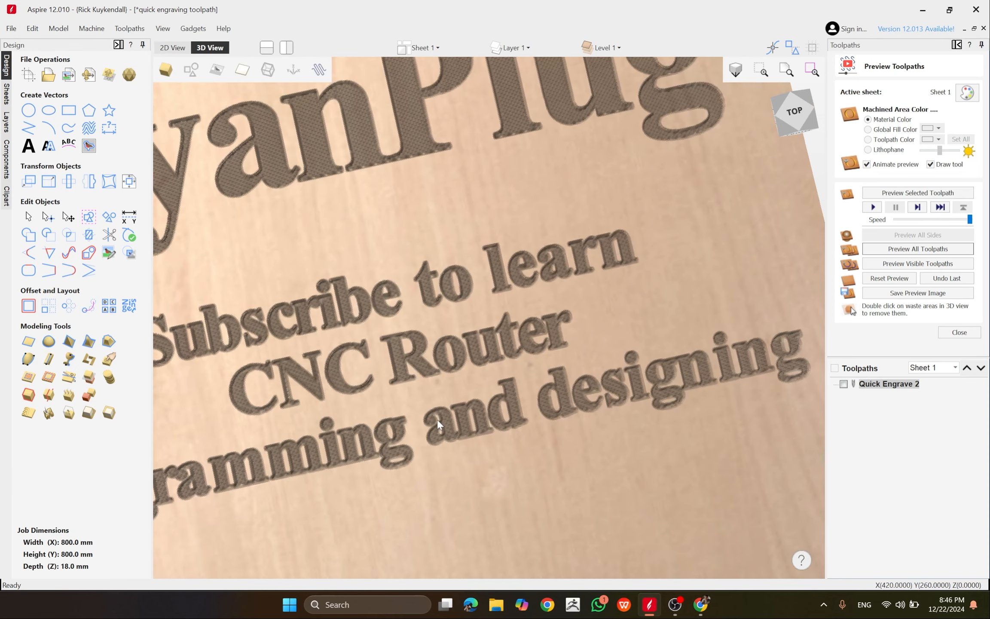
scroll(438, 425, "down", 4)
scroll(297, 228, "up", 5)
left_click_drag(400, 303, 453, 268)
scroll(443, 291, "up", 4)
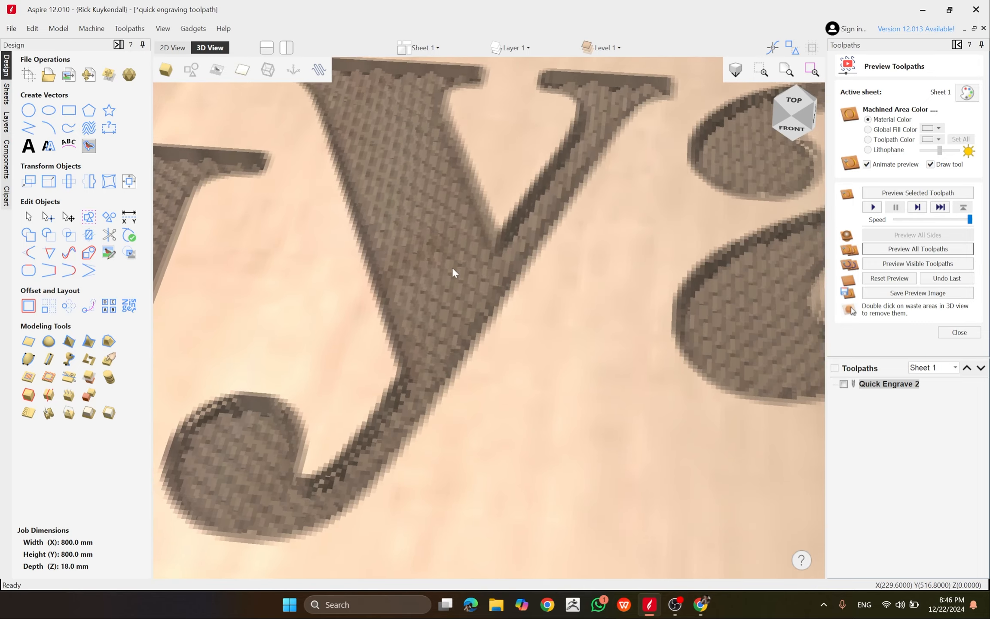
scroll(452, 267, "down", 4)
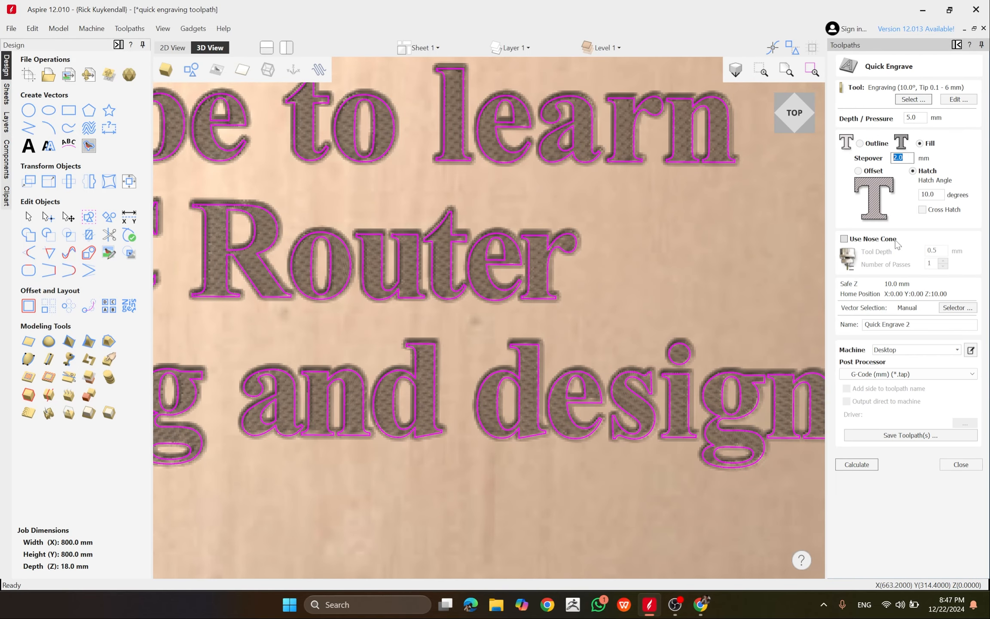
Set the Quick Engrave fill stepover to 3 mm and the hatch angle to 45 degrees, and recalculate the toolpath.
type("3")
left_click(929, 193)
type("45")
left_click(856, 465)
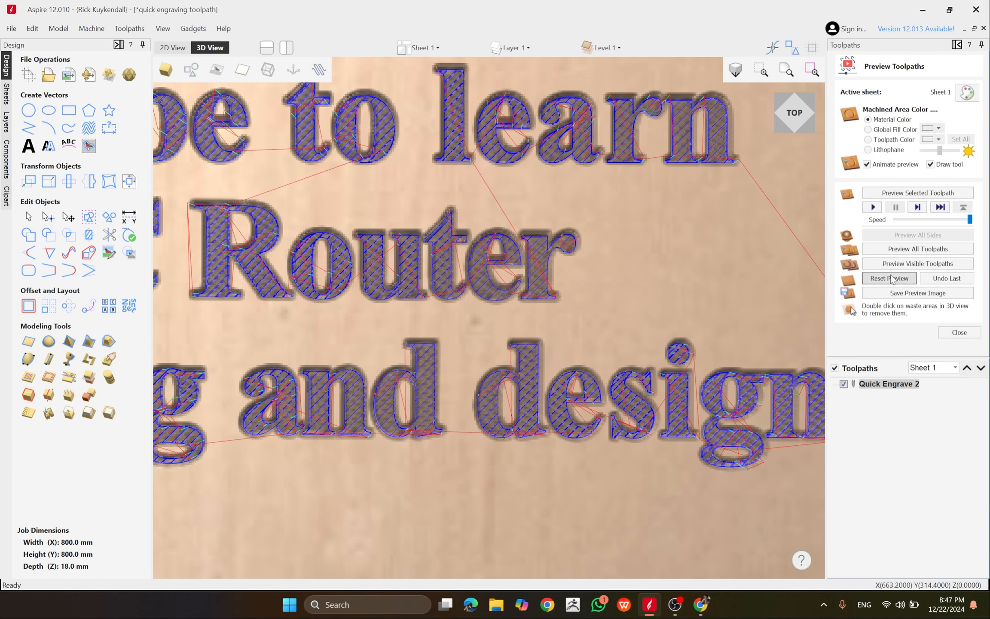
Reset the preview and simulate all toolpaths with the 45-degree hatch over the whole sign.
left_click(878, 280)
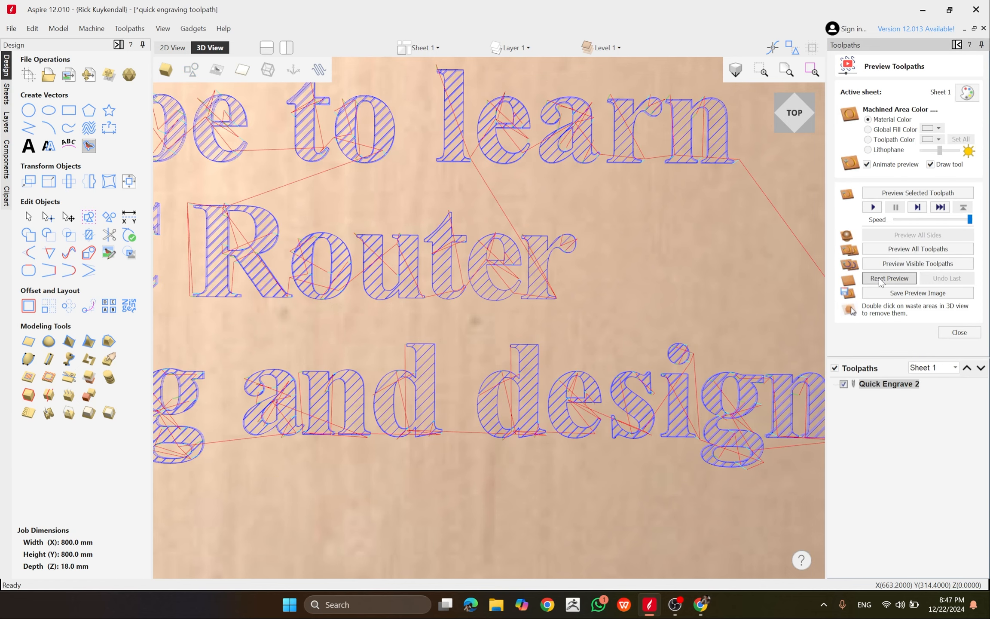
left_click(906, 249)
scroll(488, 262, "down", 5)
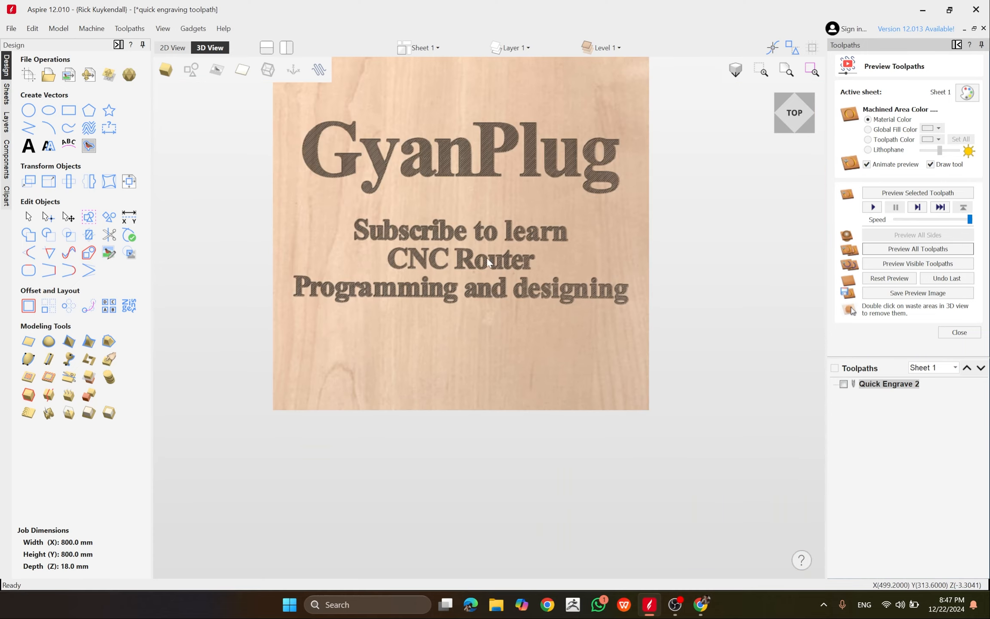
Examine the 45-degree hatch lines in the large GyanPlug title and the smaller text lines up close.
scroll(488, 262, "up", 6)
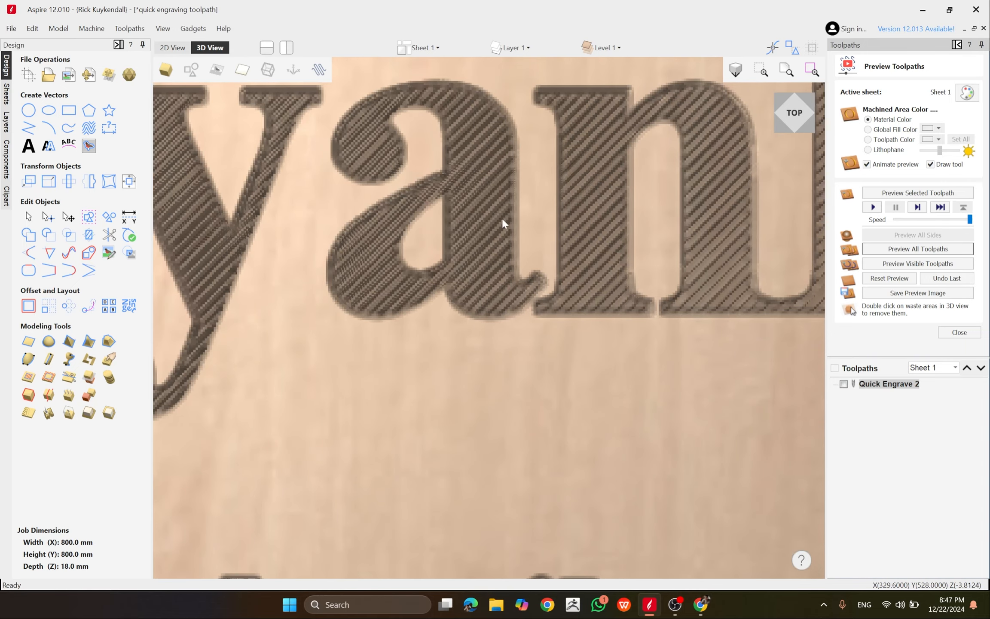
scroll(497, 277, "down", 4)
scroll(494, 292, "up", 4)
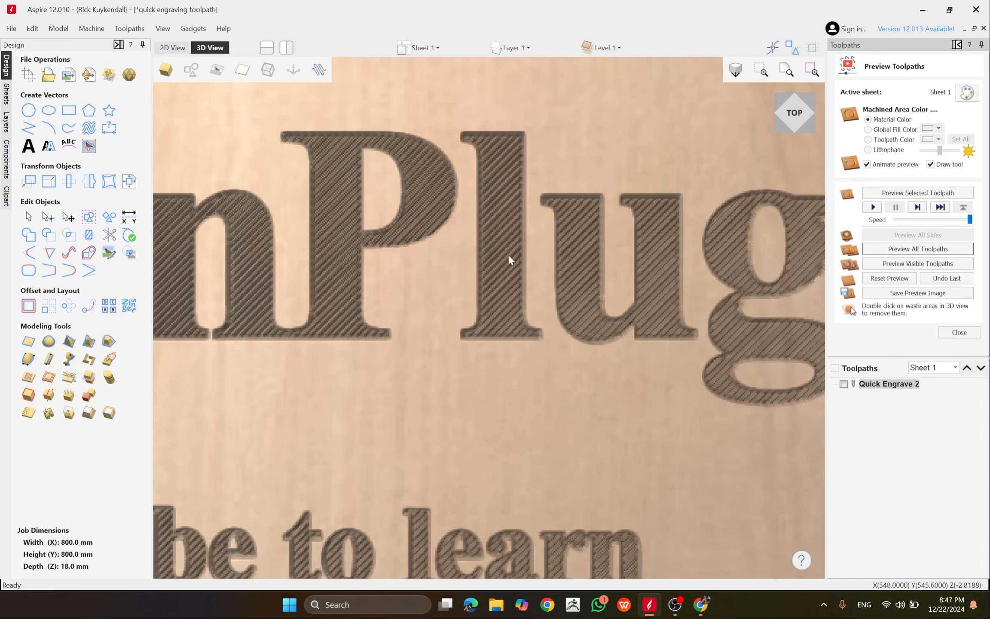
scroll(510, 260, "down", 1)
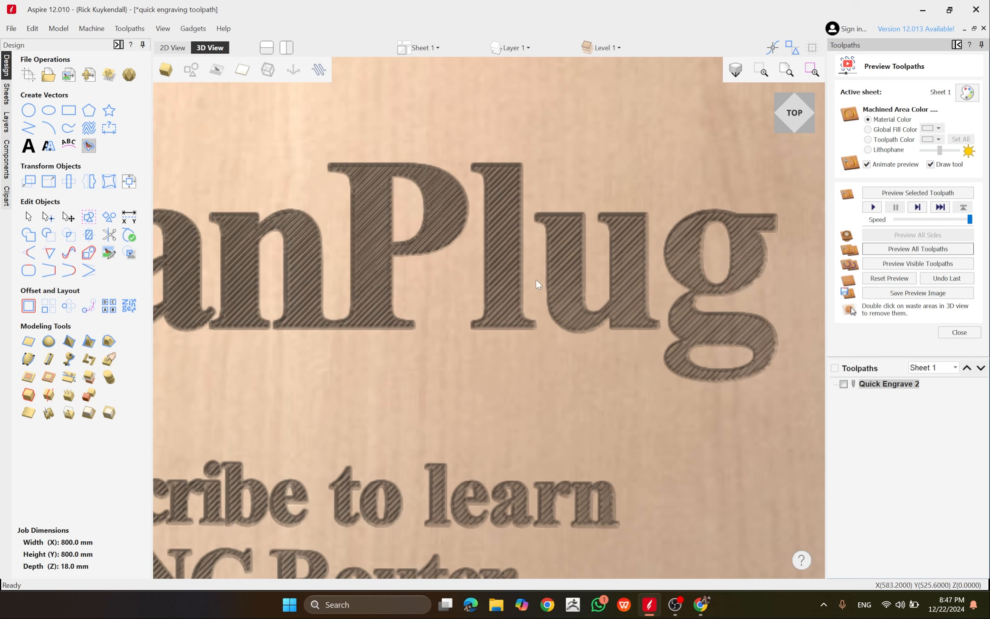
scroll(571, 280, "down", 1)
scroll(571, 280, "down", 3)
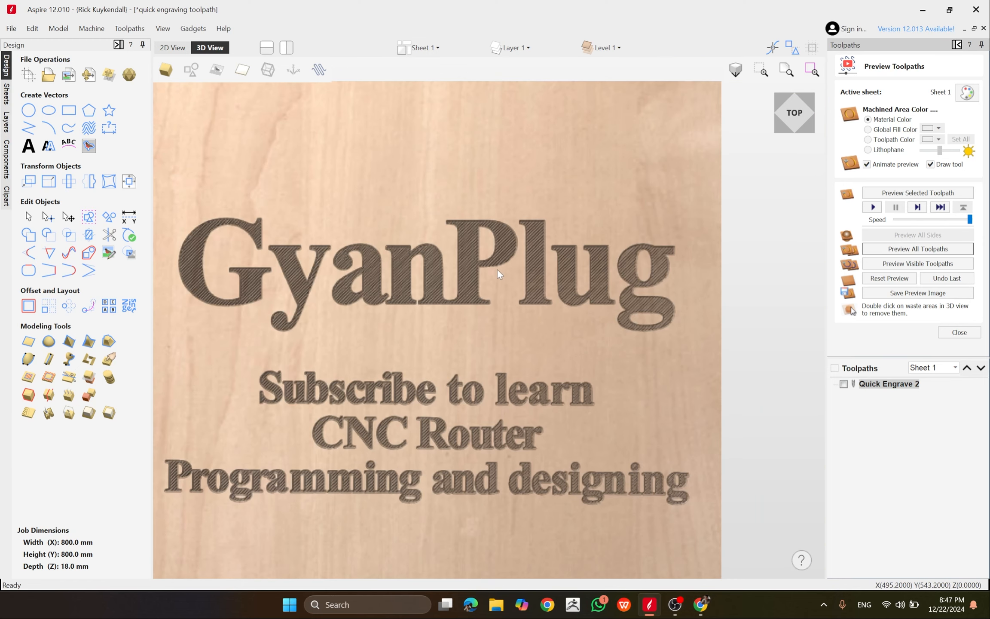
scroll(466, 271, "up", 4)
scroll(466, 273, "down", 3)
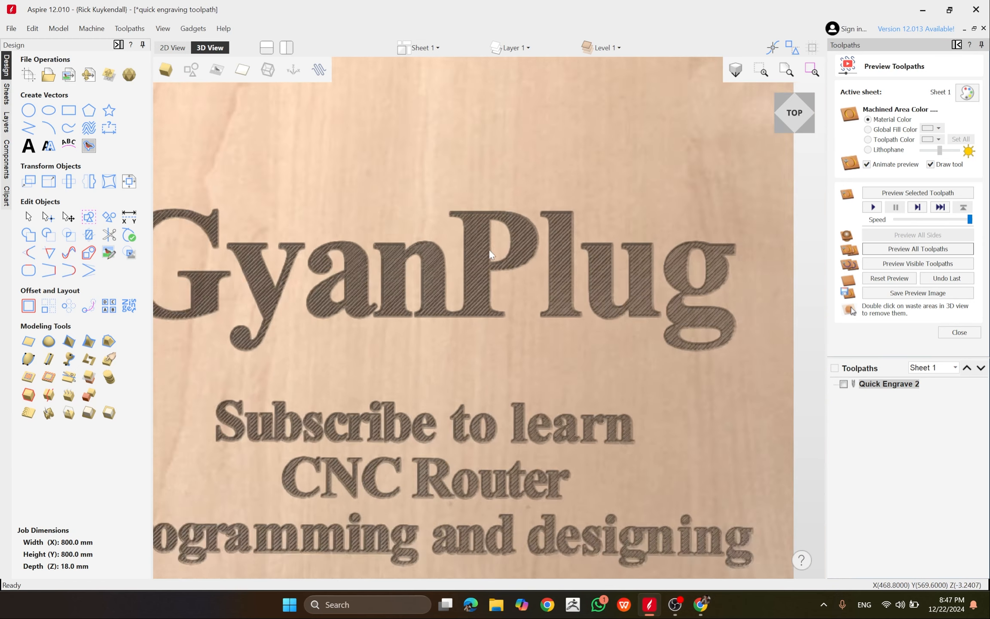
scroll(431, 473, "up", 4)
scroll(432, 472, "up", 2)
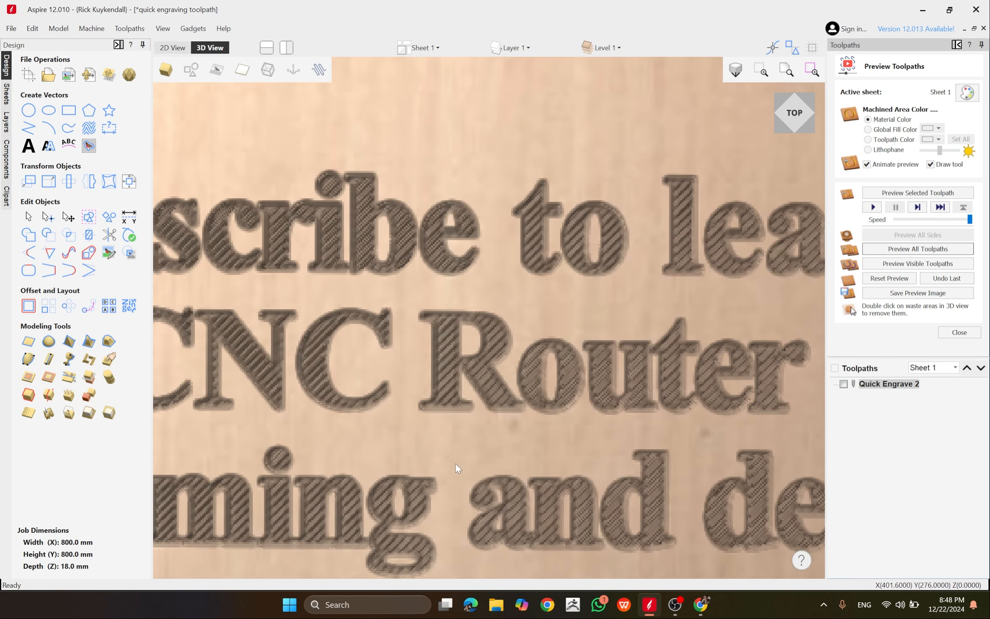
Enable Cross Hatch in the Quick Engrave toolpath and recalculate it.
double_click(880, 384)
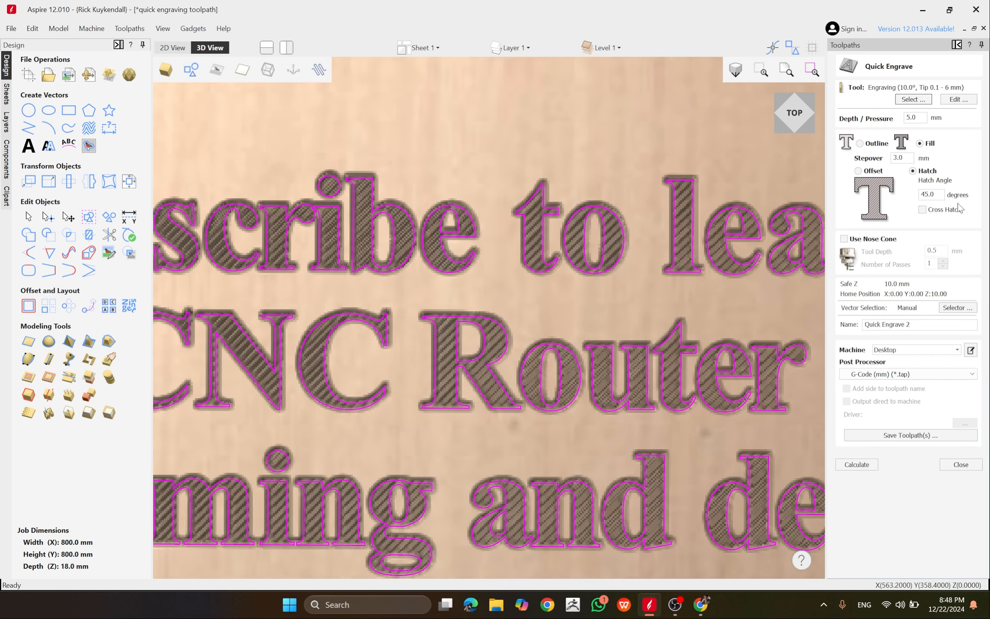
left_click(925, 212)
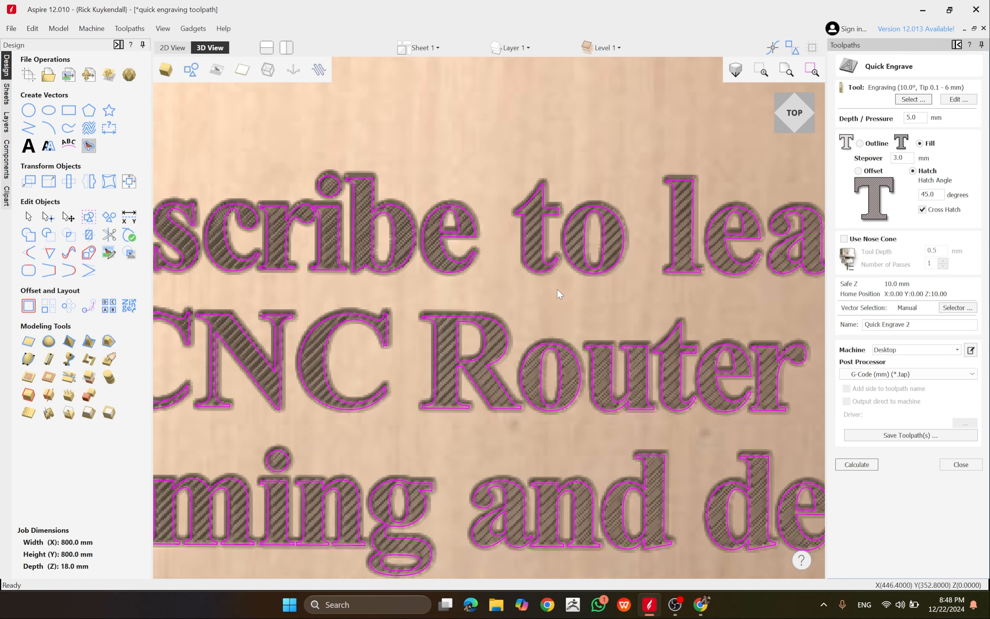
left_click(864, 462)
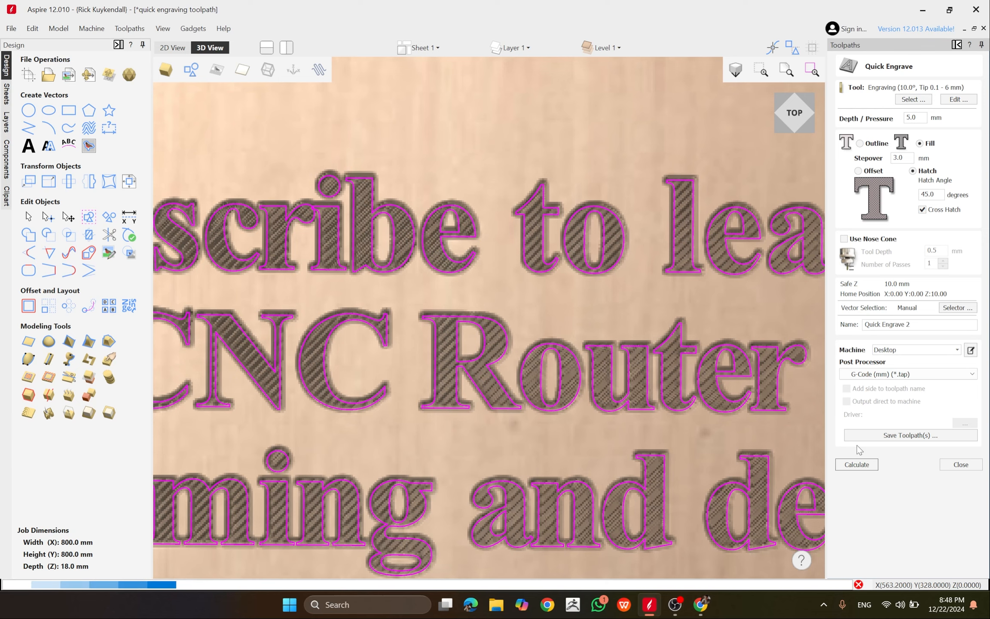
Reset the preview, simulate all toolpaths again and inspect the cross-hatched letters and tool passes from a tilted view.
left_click(882, 279)
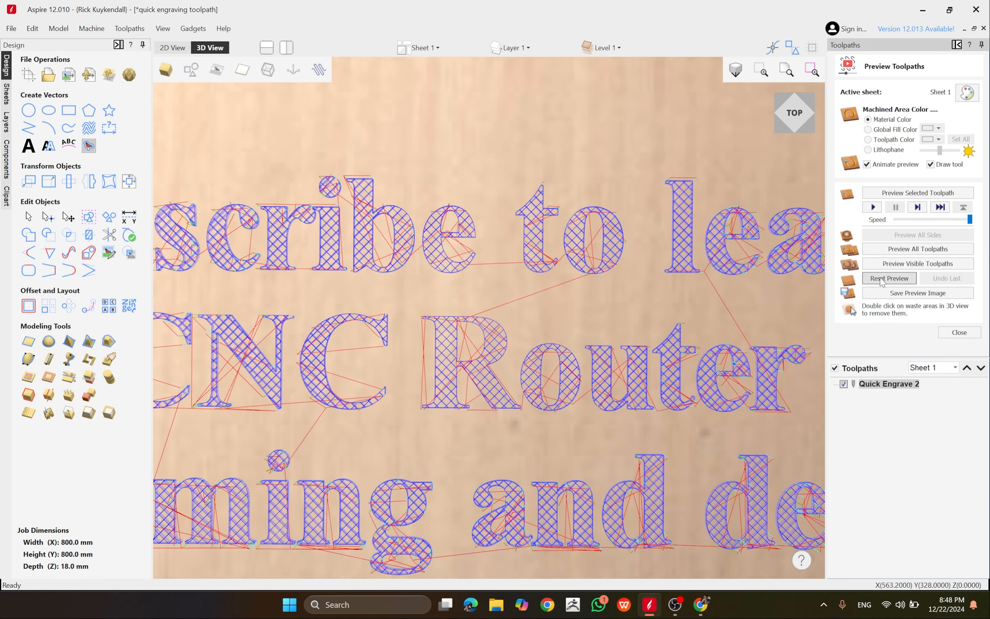
scroll(483, 284, "up", 3)
scroll(482, 284, "up", 3)
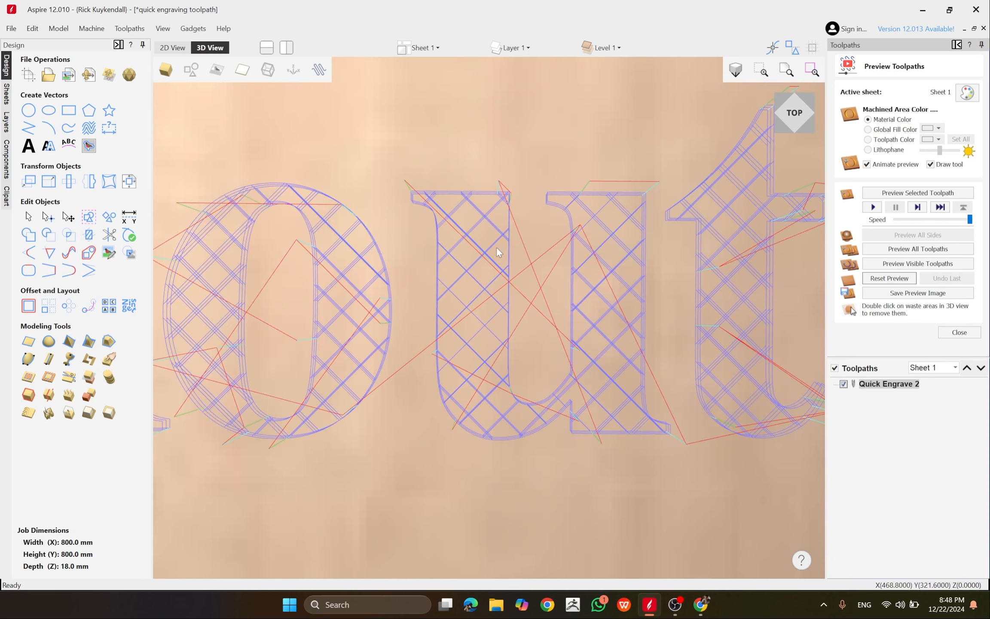
left_click(895, 254)
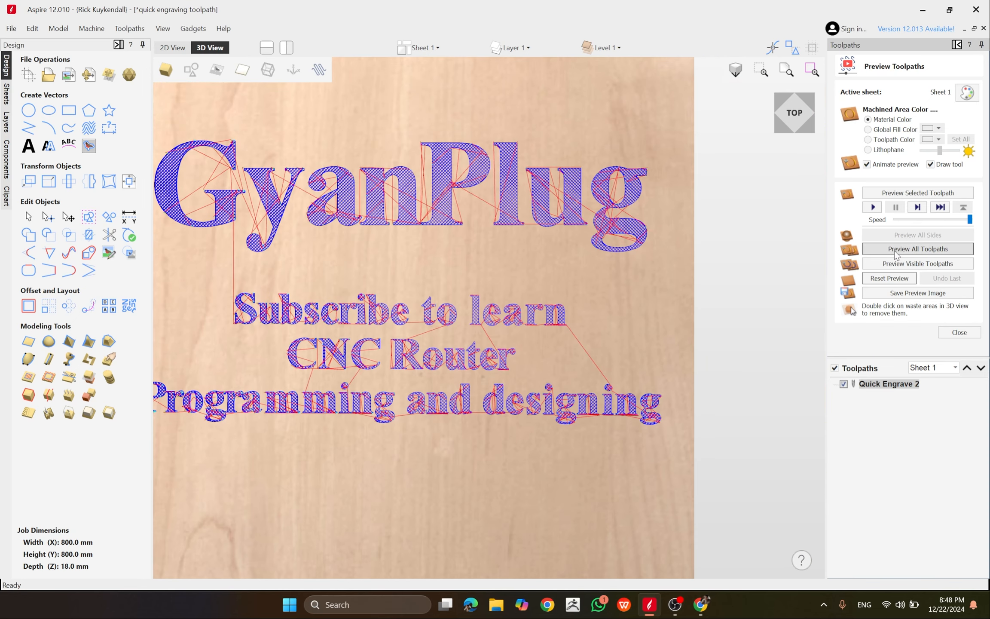
left_click(896, 253)
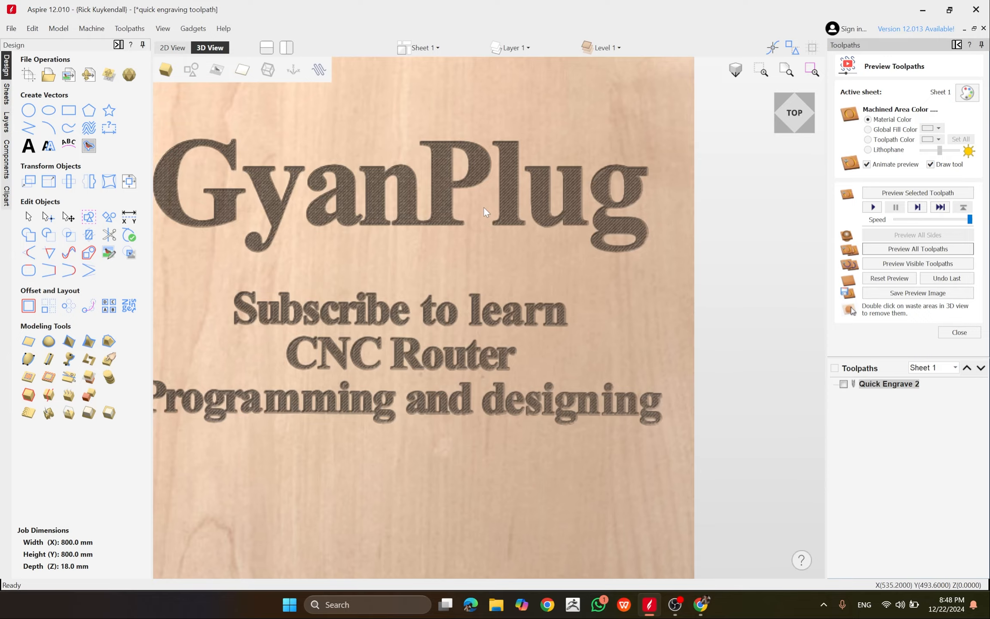
scroll(471, 380, "up", 5)
scroll(464, 294, "down", 4)
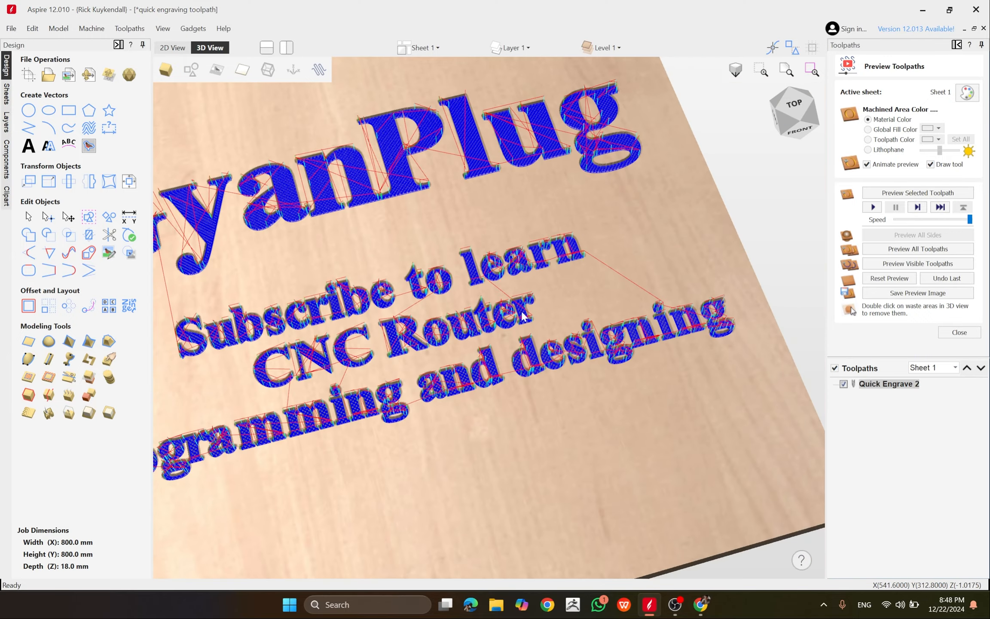
scroll(524, 316, "up", 6)
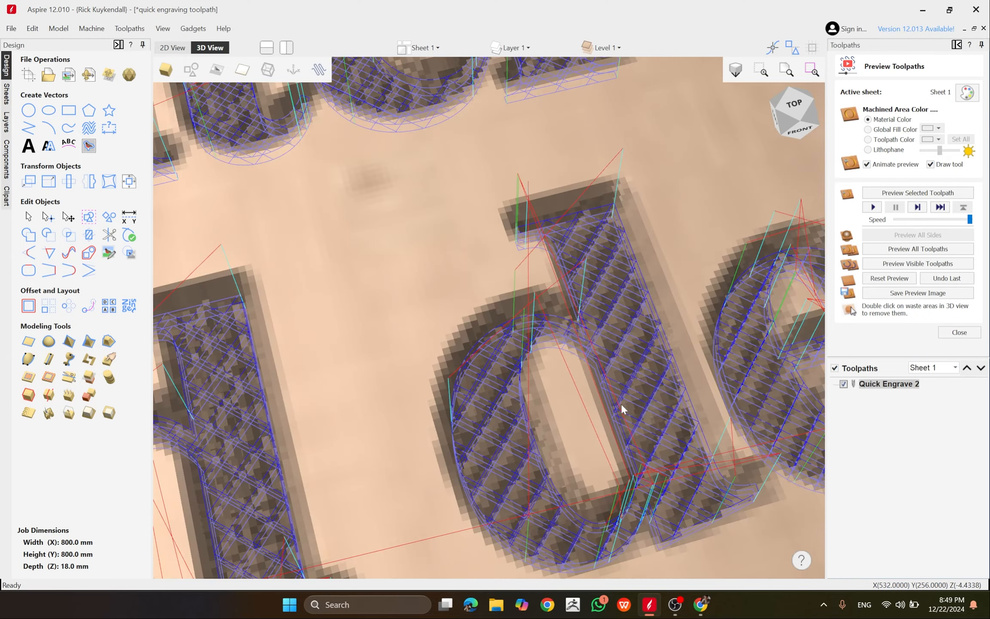
scroll(492, 297, "up", 2)
left_click_drag(492, 297, 600, 319)
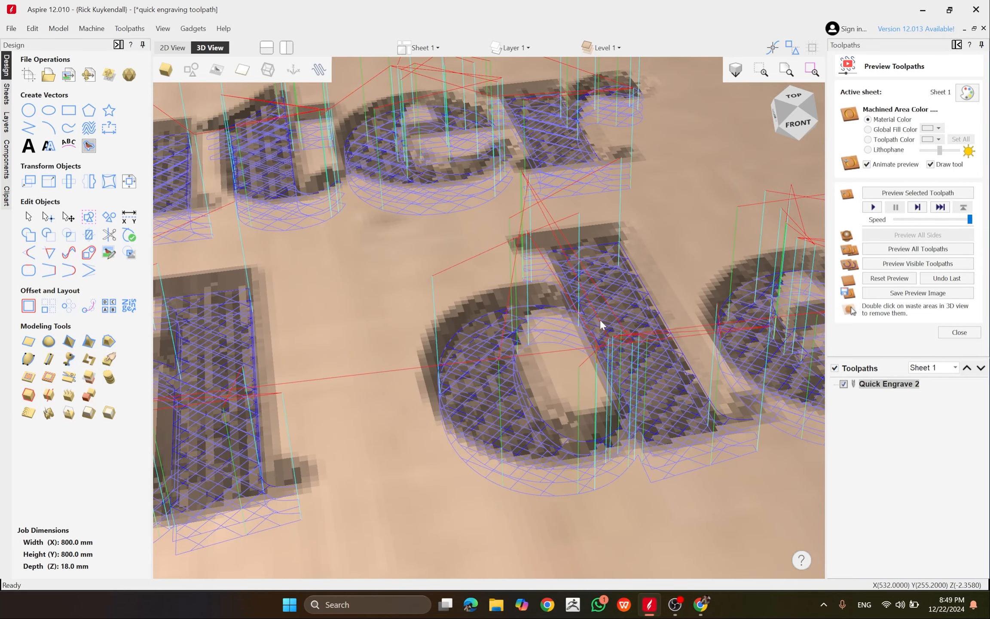
Set the engraving tool's pass depth to 5 mm in the Quick Engrave toolpath and recalculate it.
mouse_move(889, 392)
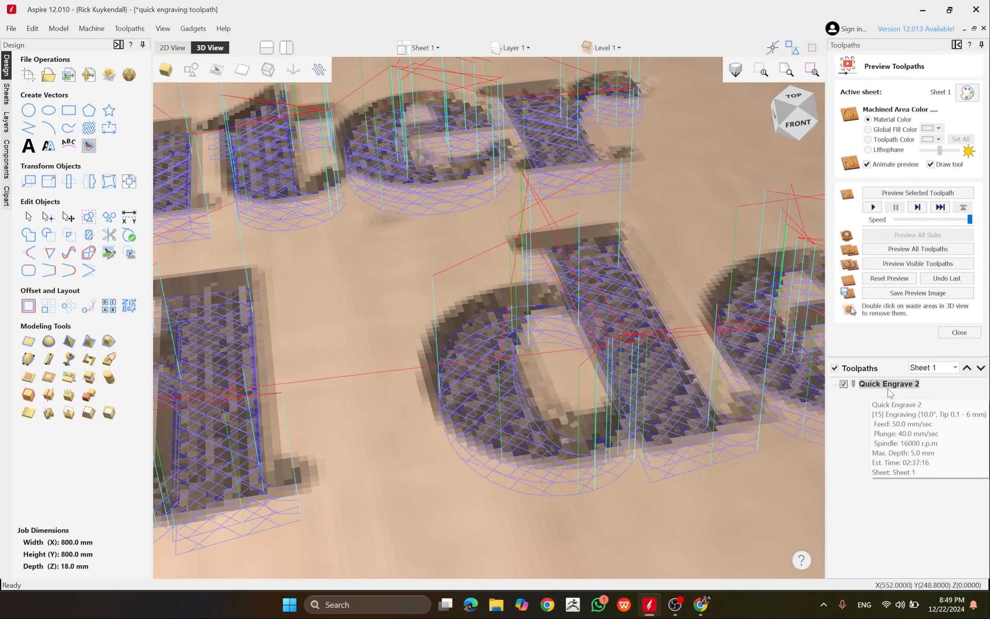
double_click(889, 385)
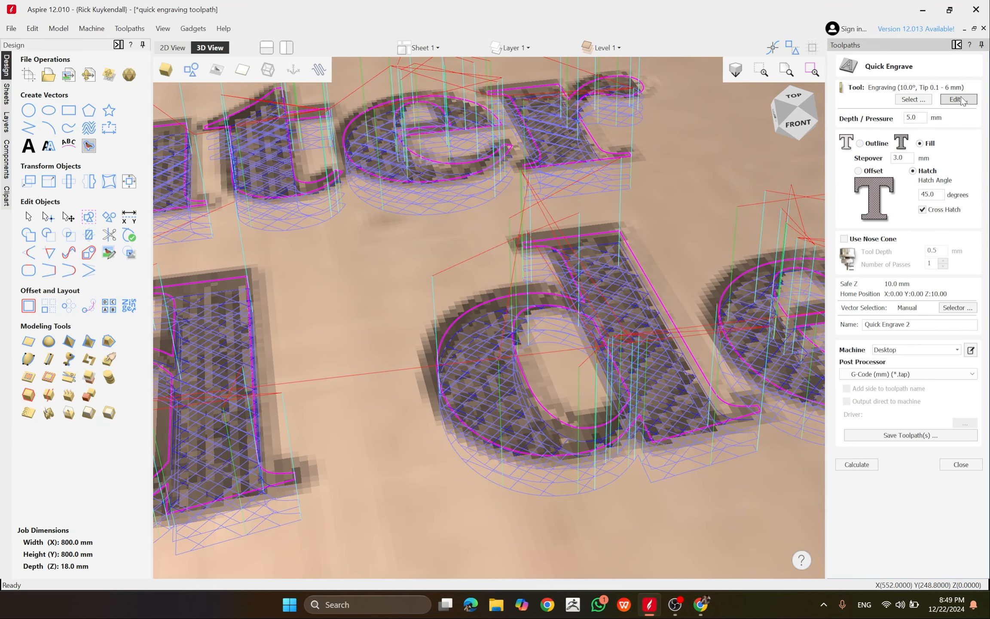
left_click(959, 99)
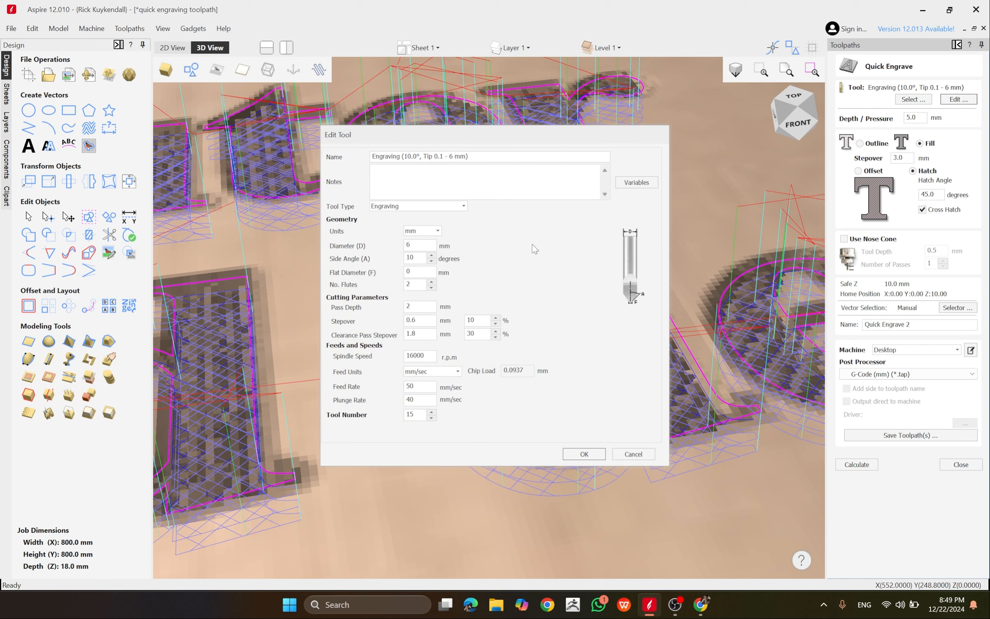
double_click(421, 306)
type("5")
left_click(584, 454)
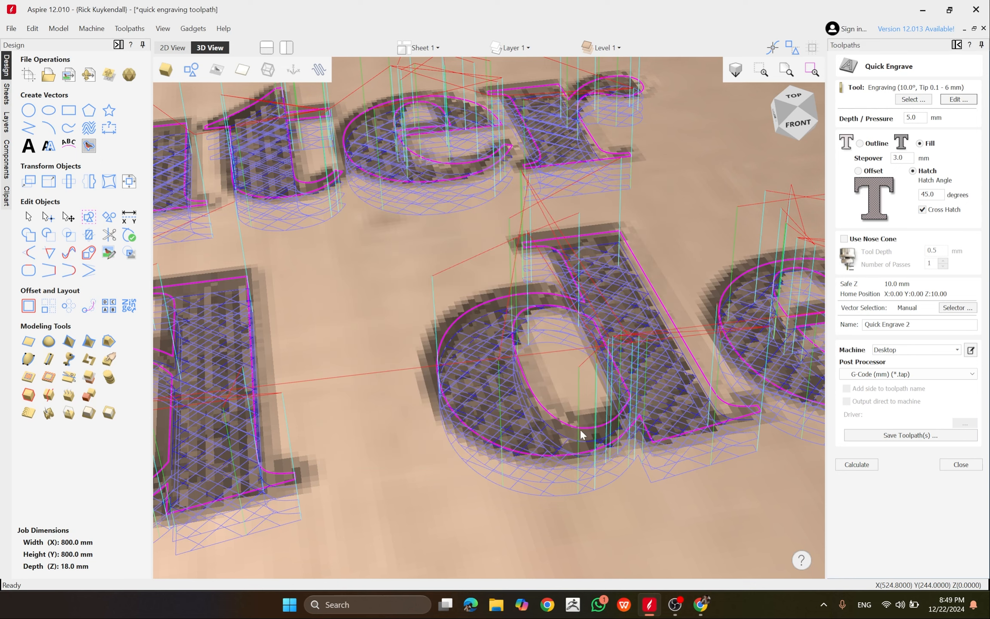
left_click(841, 460)
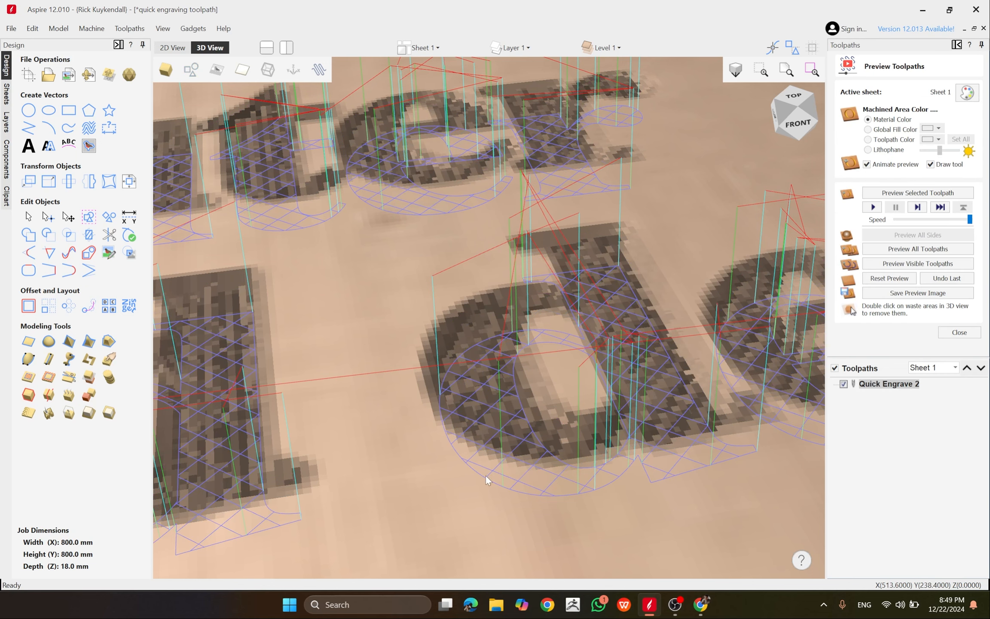
Reset the preview and simulate all toolpaths with the 5 mm pass depth.
left_click(890, 278)
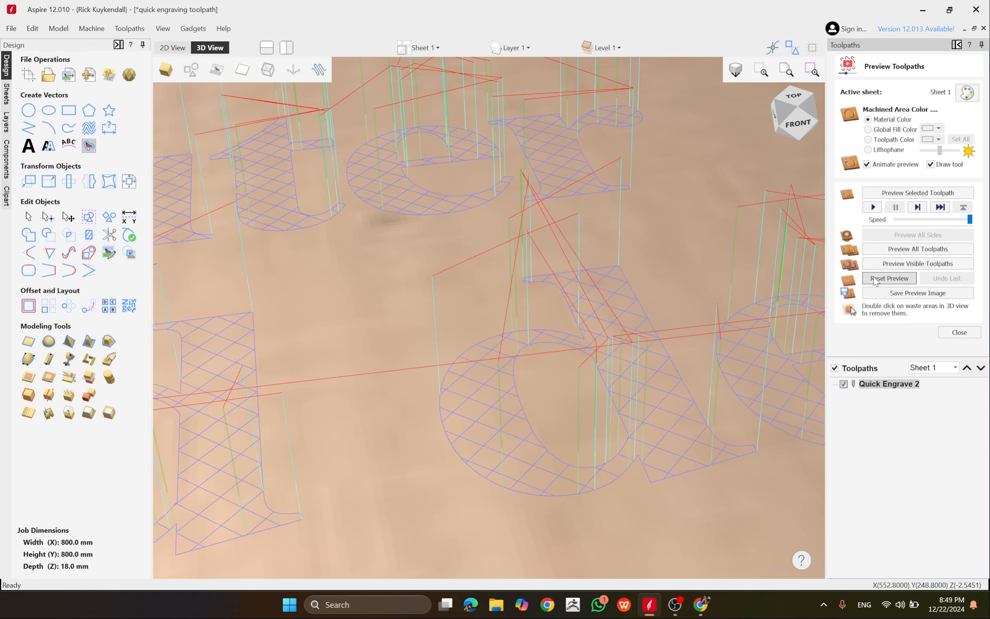
left_click(907, 254)
scroll(553, 380, "down", 6)
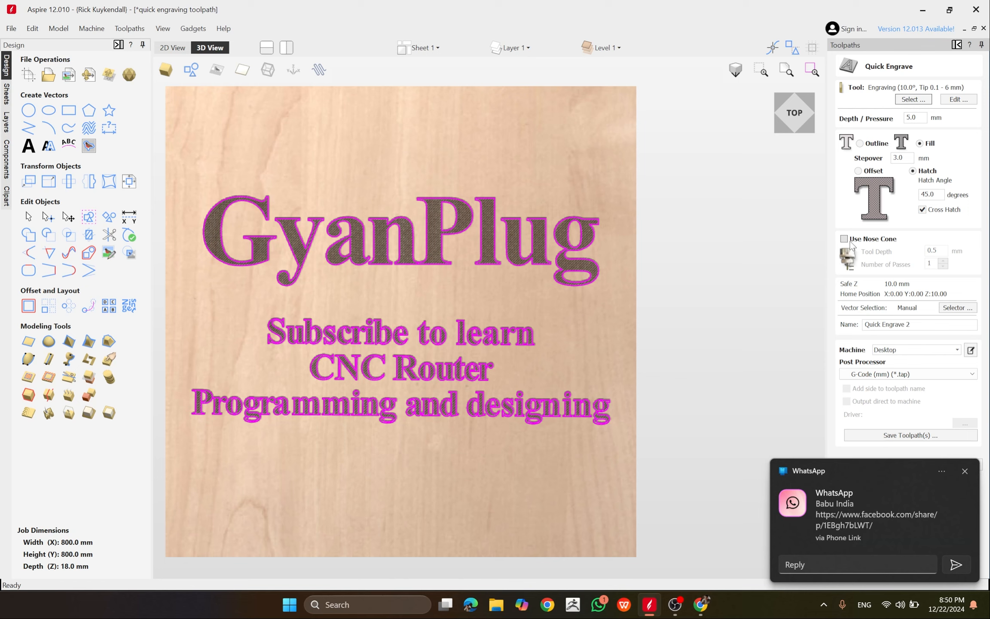
Recalculate the Quick Engrave toolpath with Use Nose Cone, 1 mm tool depth and 2 passes, and inspect its passes up close.
left_click(848, 242)
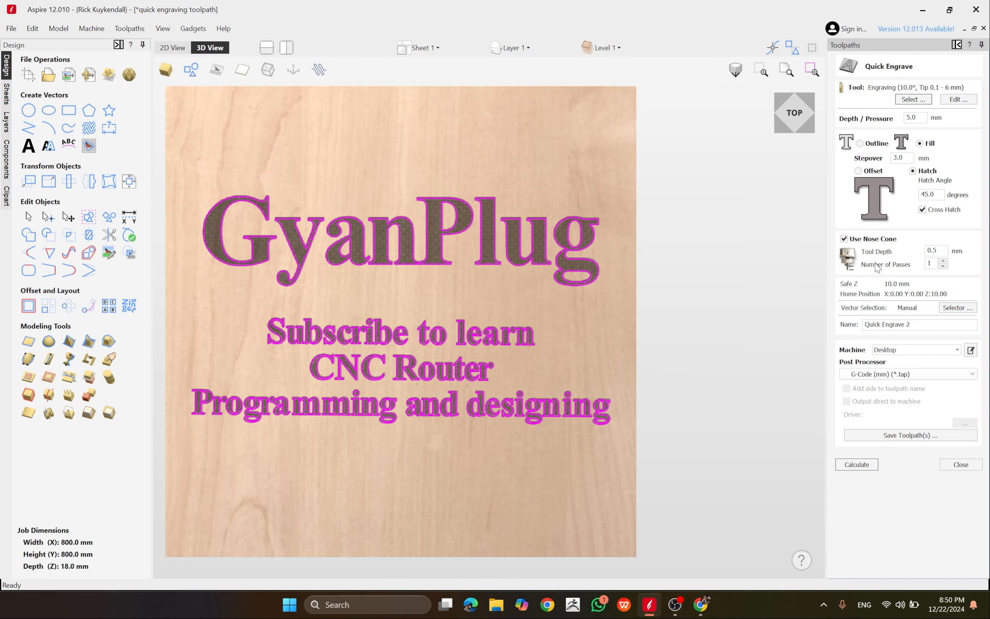
left_click_drag(938, 250, 903, 264)
type("1")
left_click(930, 263)
type("2")
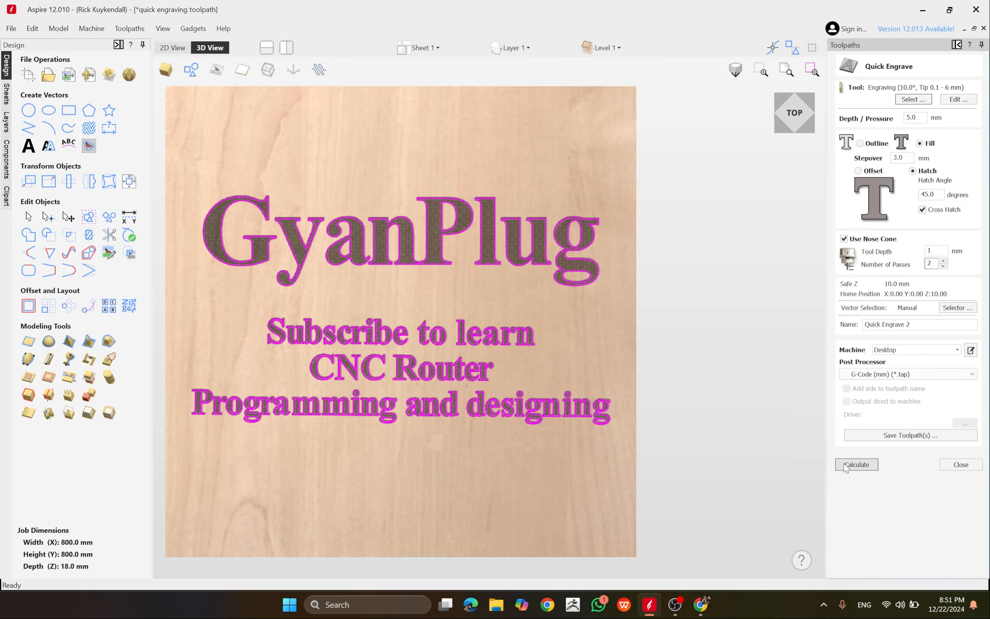
left_click(857, 464)
scroll(546, 415, "up", 4)
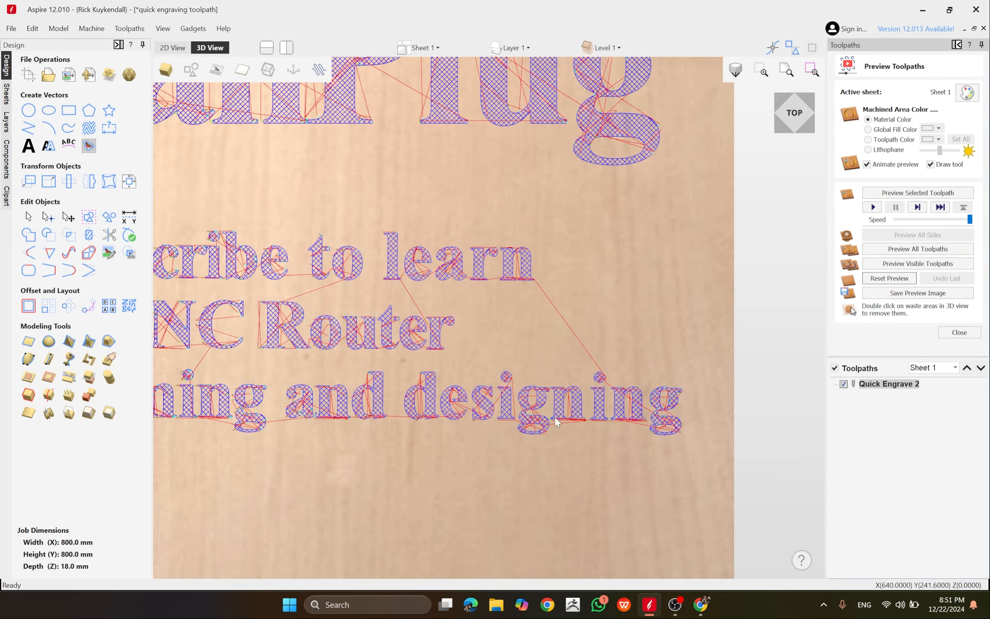
mouse_move(599, 445)
middle_mouse_down()
mouse_move(596, 395)
mouse_move(594, 433)
middle_mouse_up()
left_click_drag(594, 433, 640, 243)
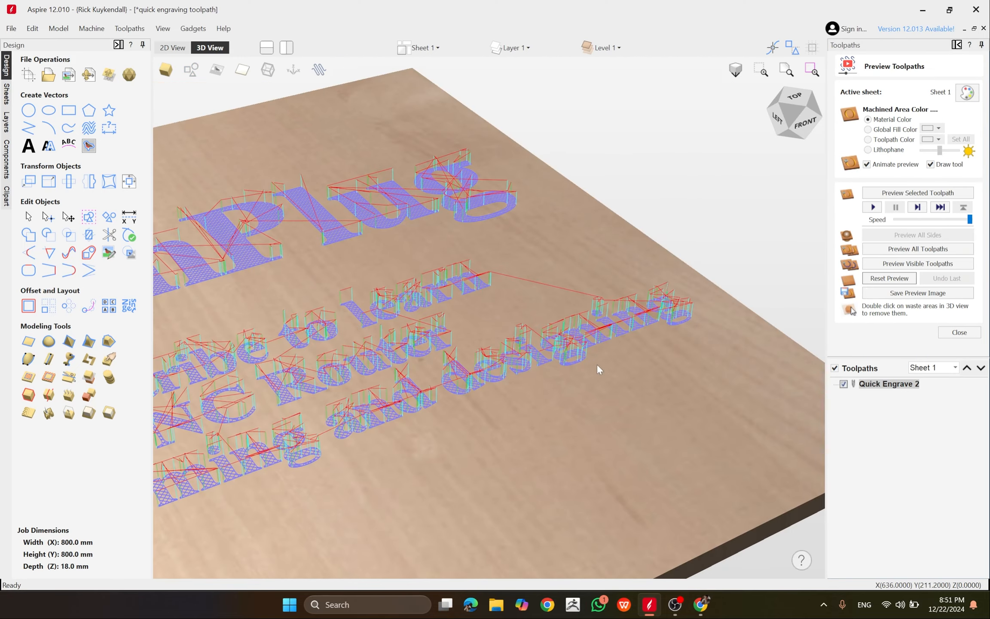
scroll(593, 363, "up", 10)
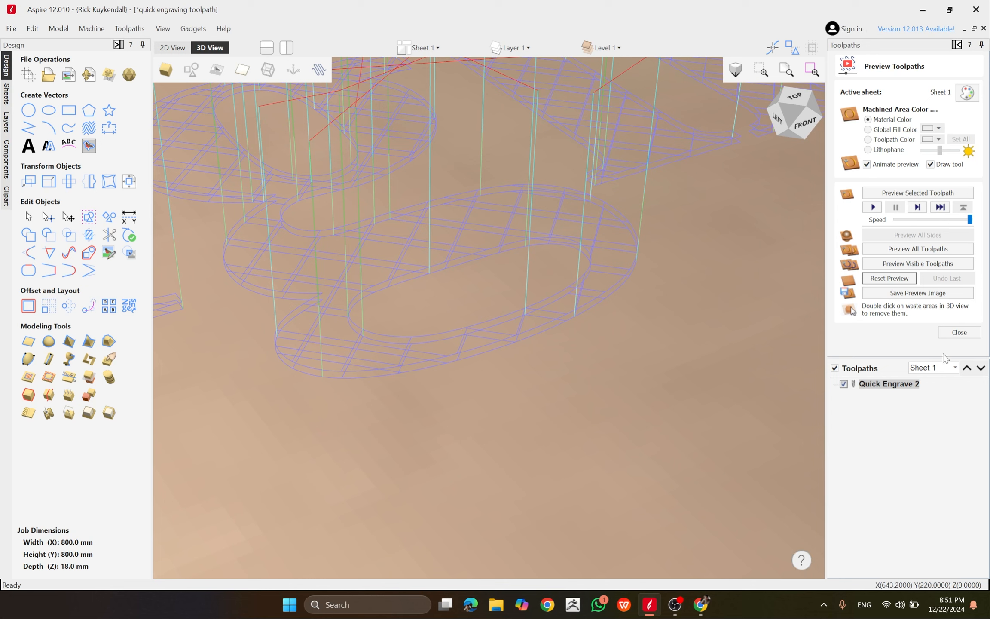
Review the engraving tool's pass depth in the Quick Engrave toolpath's tool settings, keeping it at 5 mm.
left_click(960, 332)
left_click(958, 122)
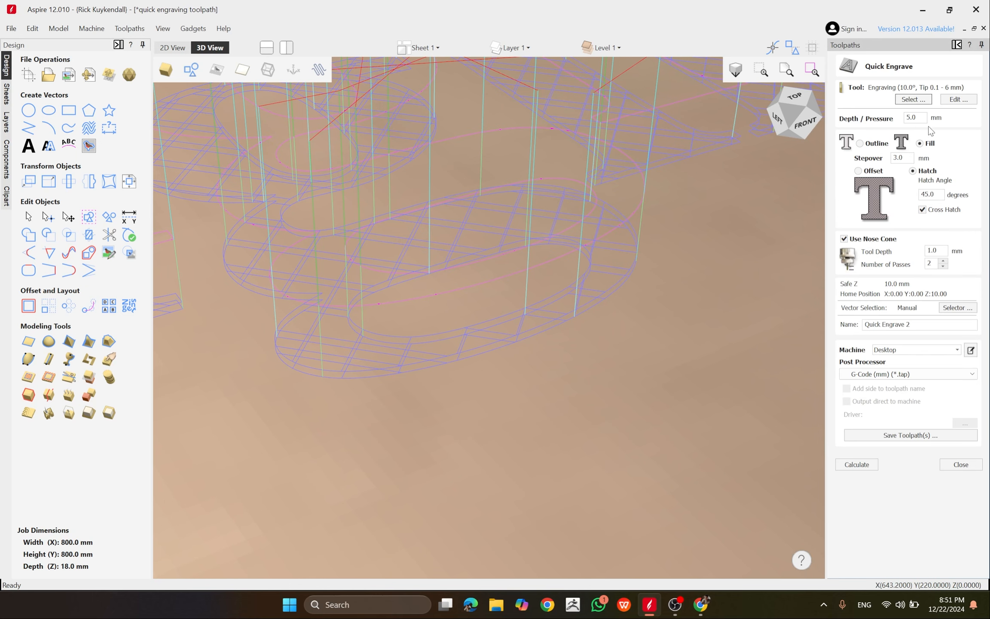
left_click(958, 99)
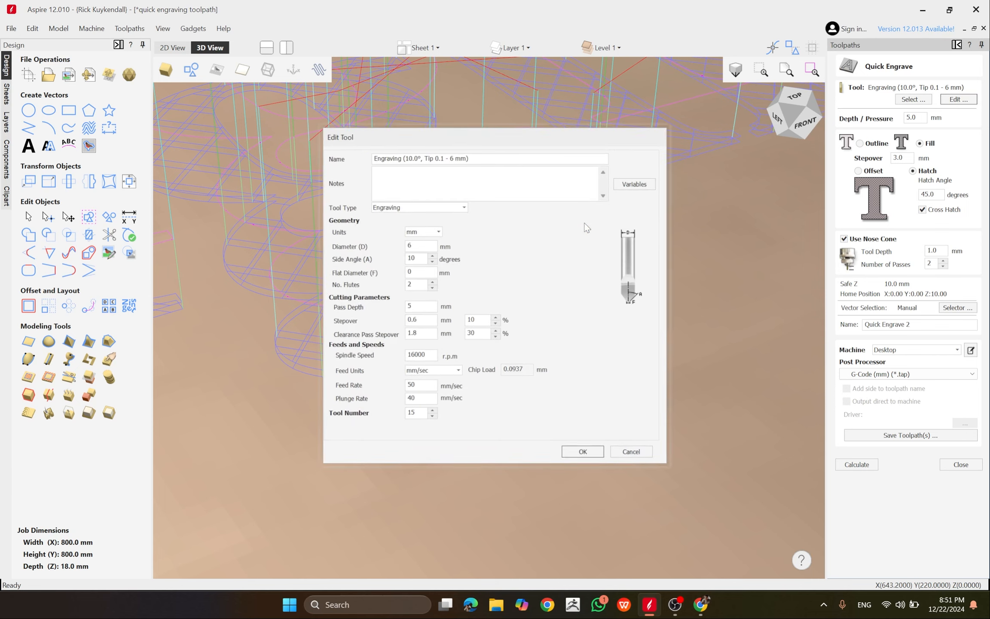
double_click(420, 303)
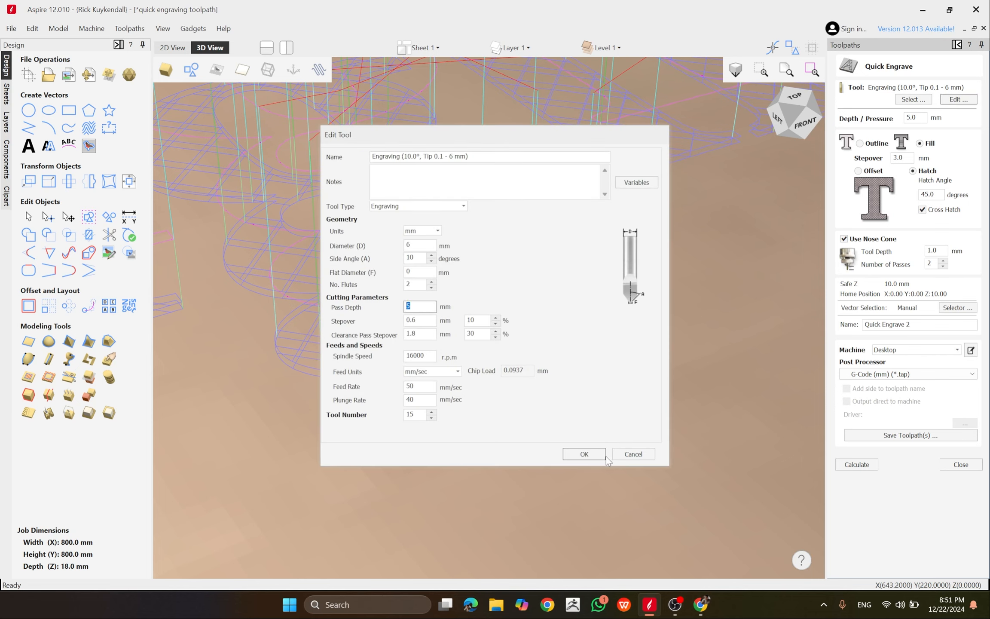
left_click(583, 454)
Set the nose cone's number of passes to 1 and recalculate the Quick Engrave toolpath.
left_click(930, 263)
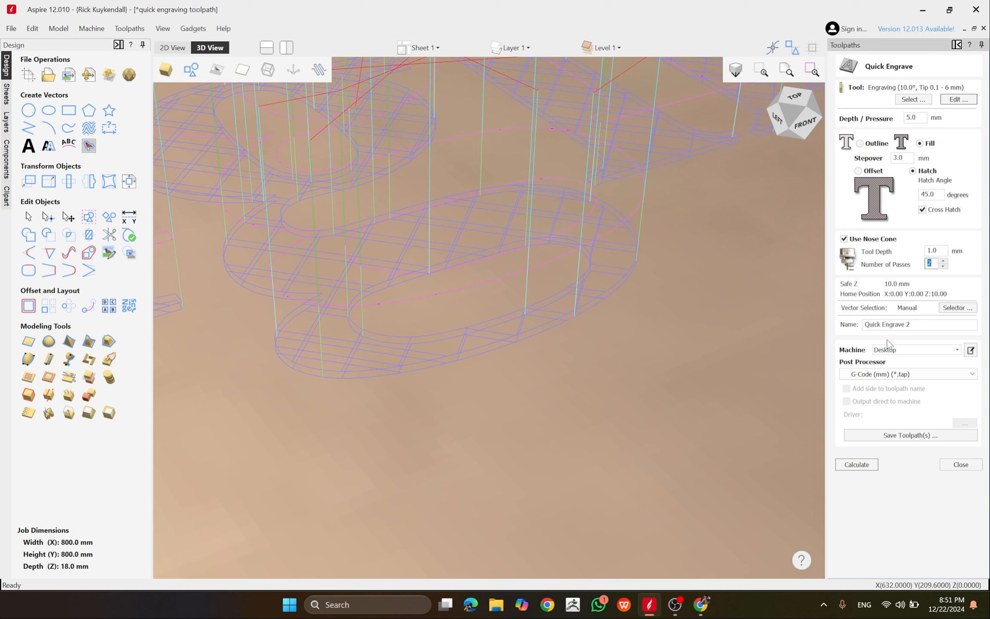
type("1")
left_click(875, 467)
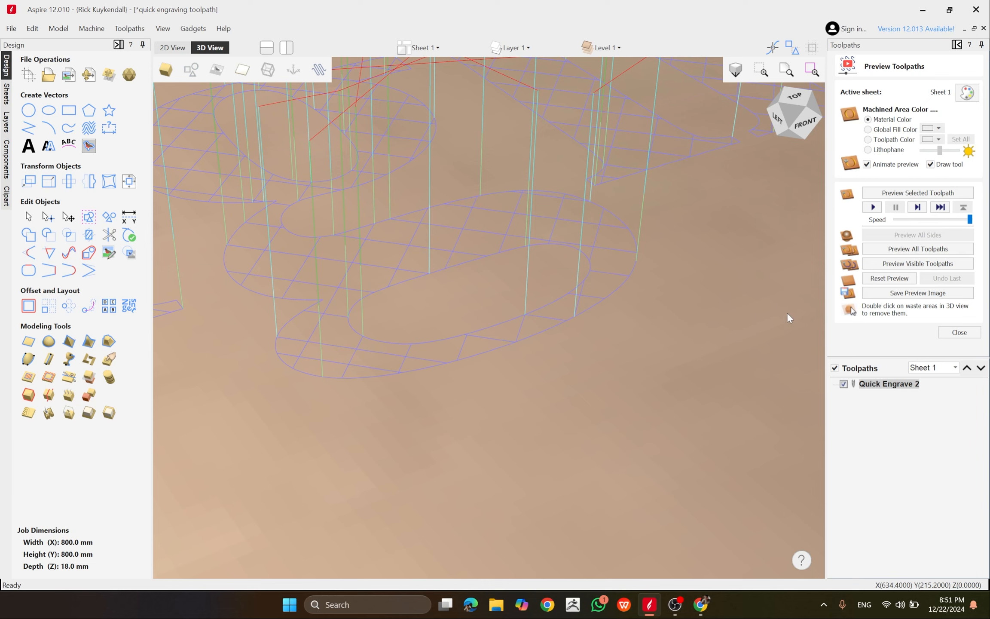
Recalculate the Quick Engrave toolpath with a nose cone tool depth of 2 mm and inspect the simulated letters from another angle.
double_click(894, 383)
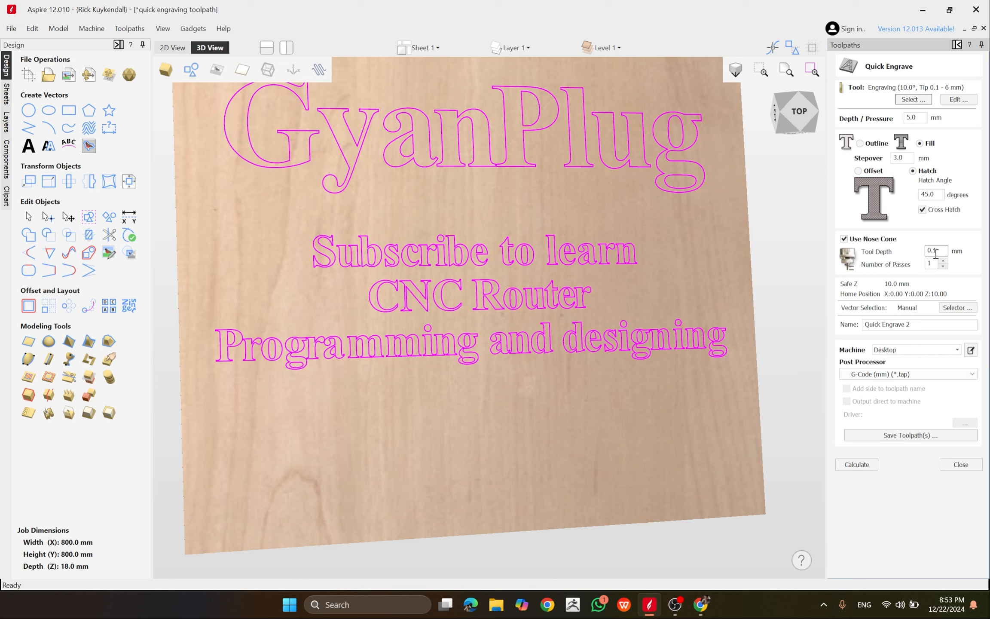
double_click(936, 251)
left_click(914, 118)
double_click(914, 118)
double_click(933, 250)
type("2")
left_click(862, 465)
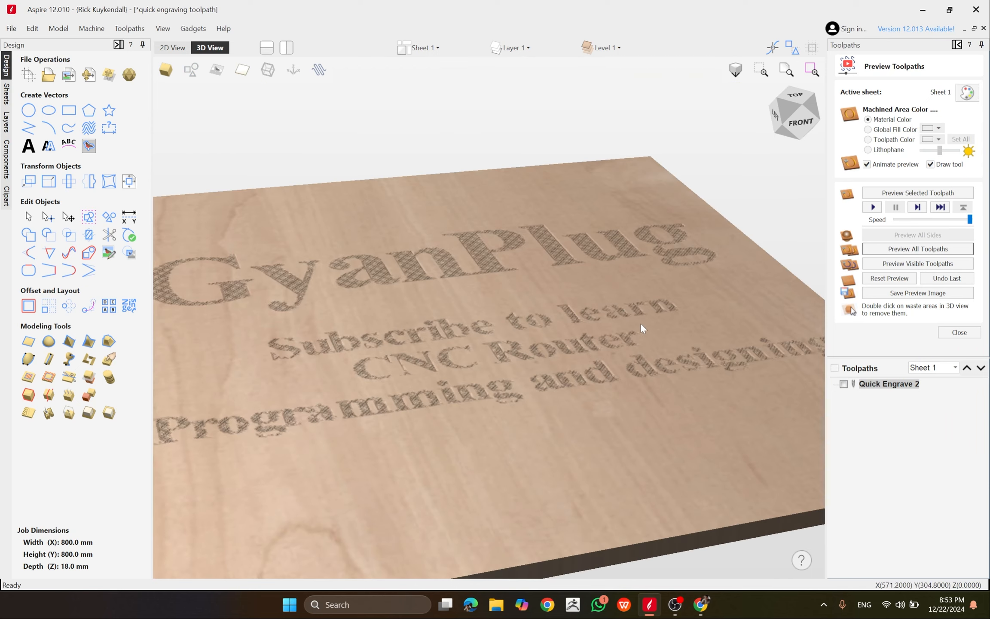
left_click_drag(458, 294, 462, 430)
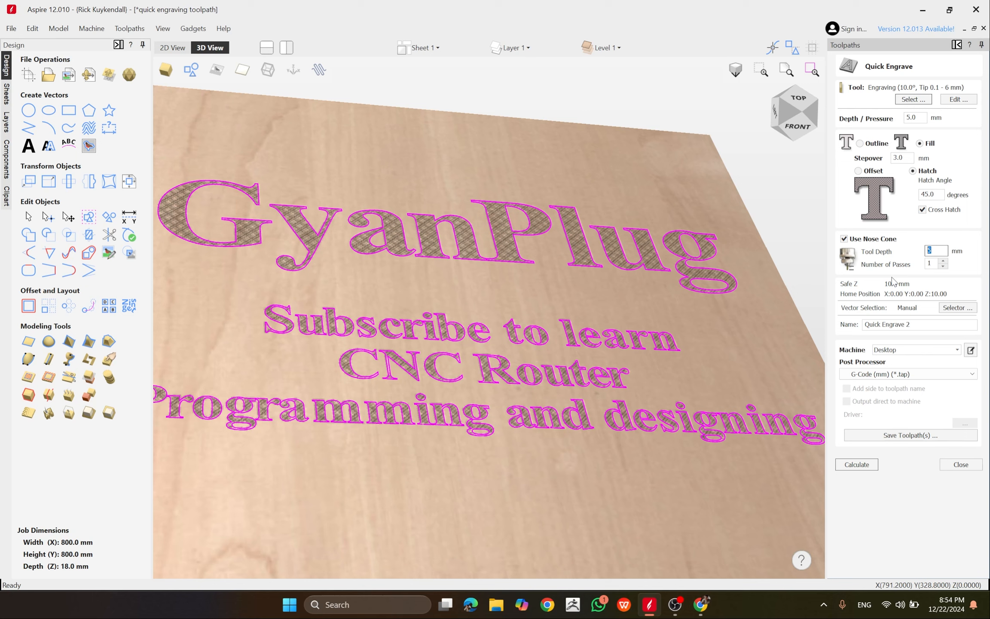
Recalculate the Quick Engrave toolpath with a 5 mm nose cone tool depth and inspect a fresh simulation of all toolpaths up close.
left_click(864, 467)
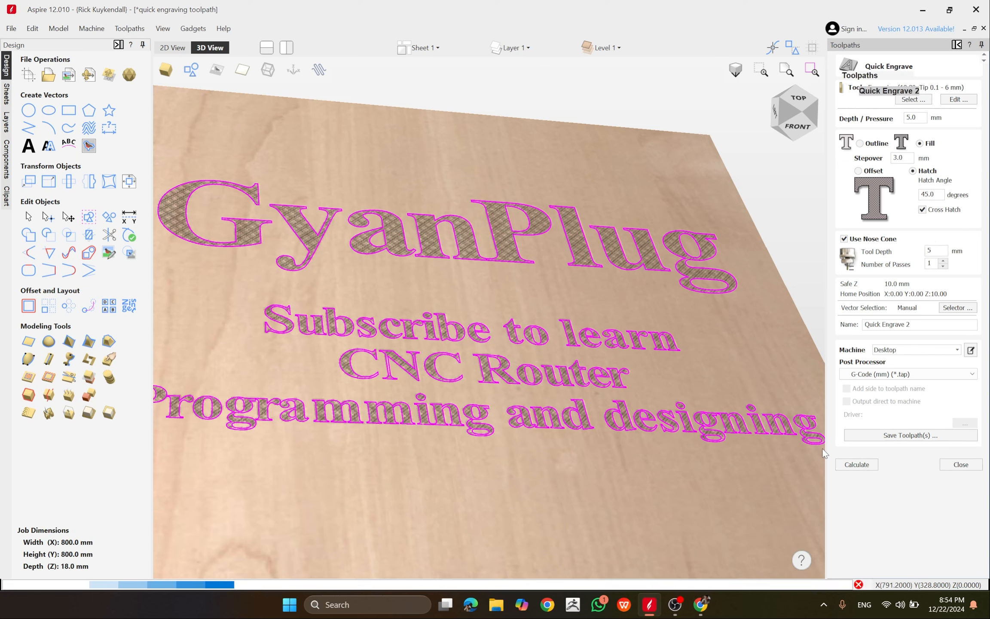
left_click(886, 280)
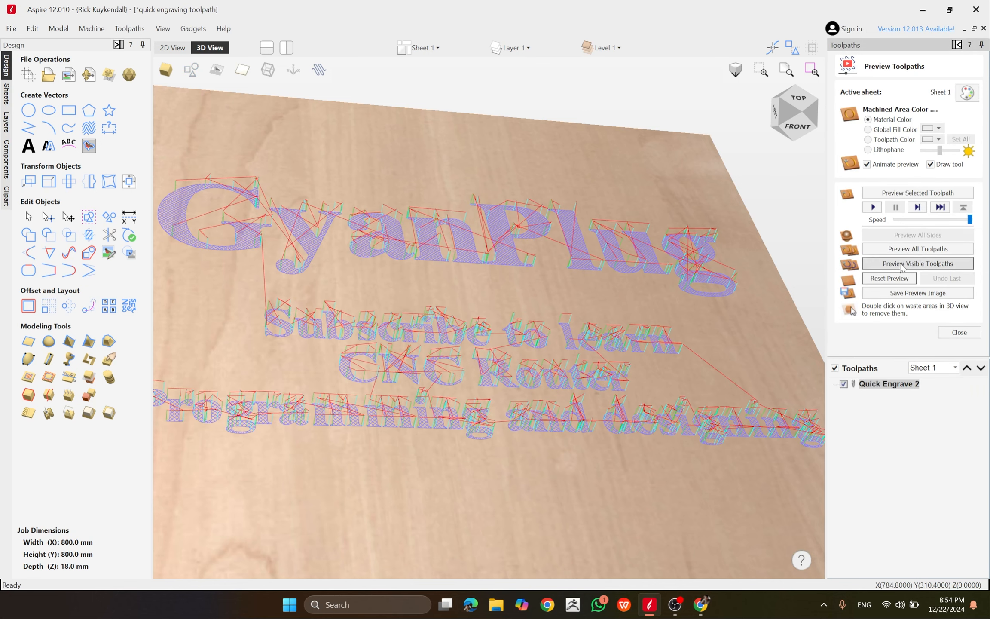
left_click(902, 250)
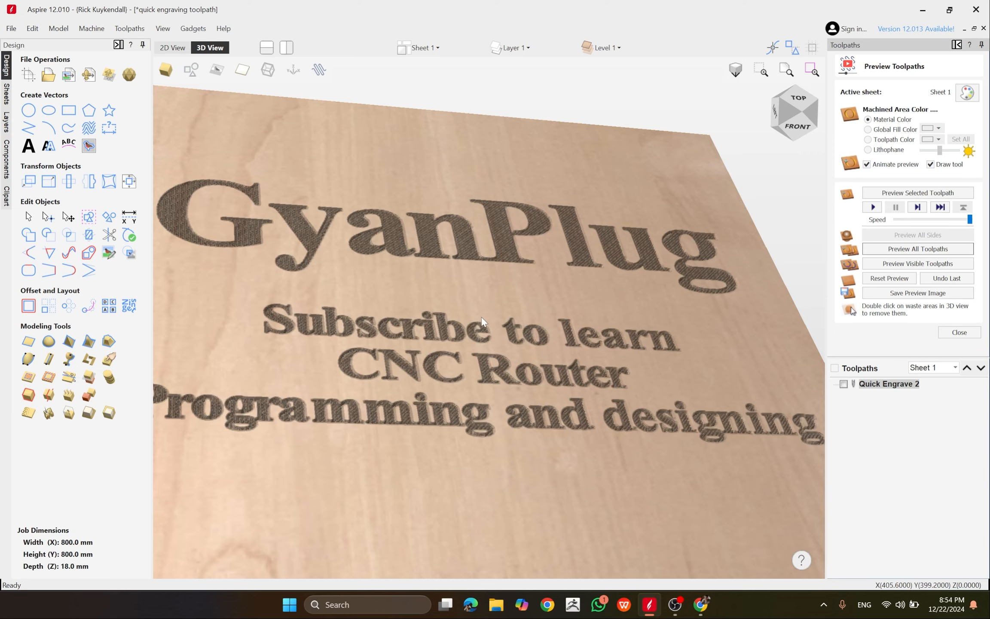
left_click_drag(703, 283, 518, 375)
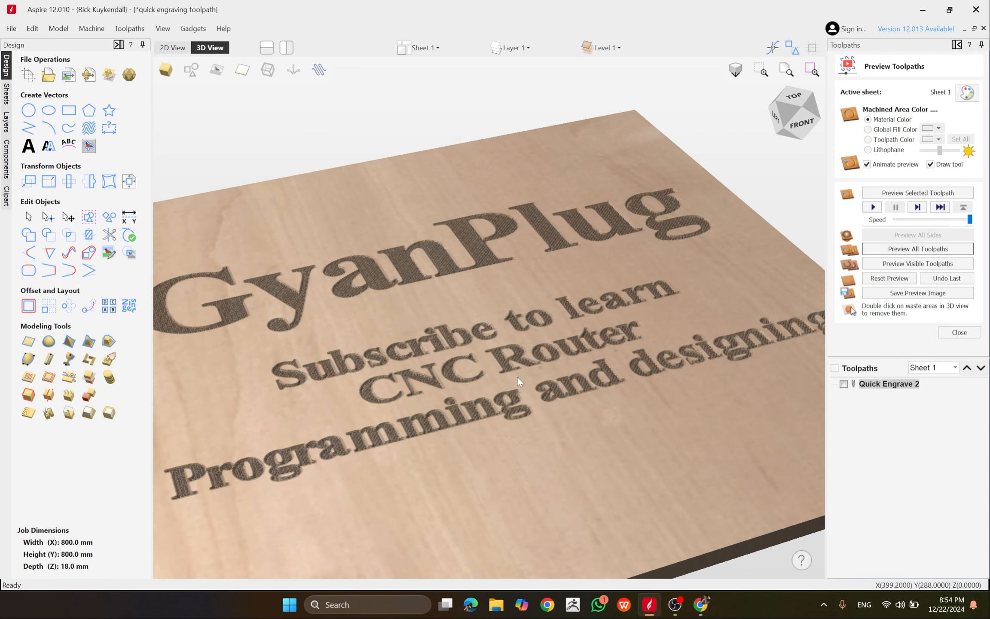
scroll(479, 409, "up", 4)
scroll(478, 409, "up", 4)
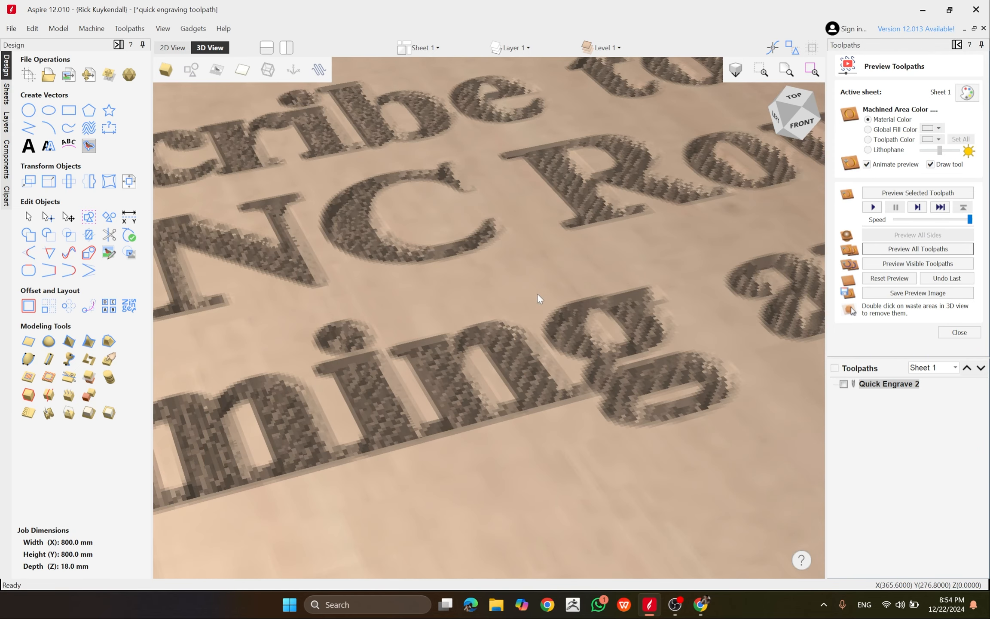
Reopen the Quick Engrave toolpath's settings, view the whole sign from the top and deselect the text vectors.
double_click(896, 384)
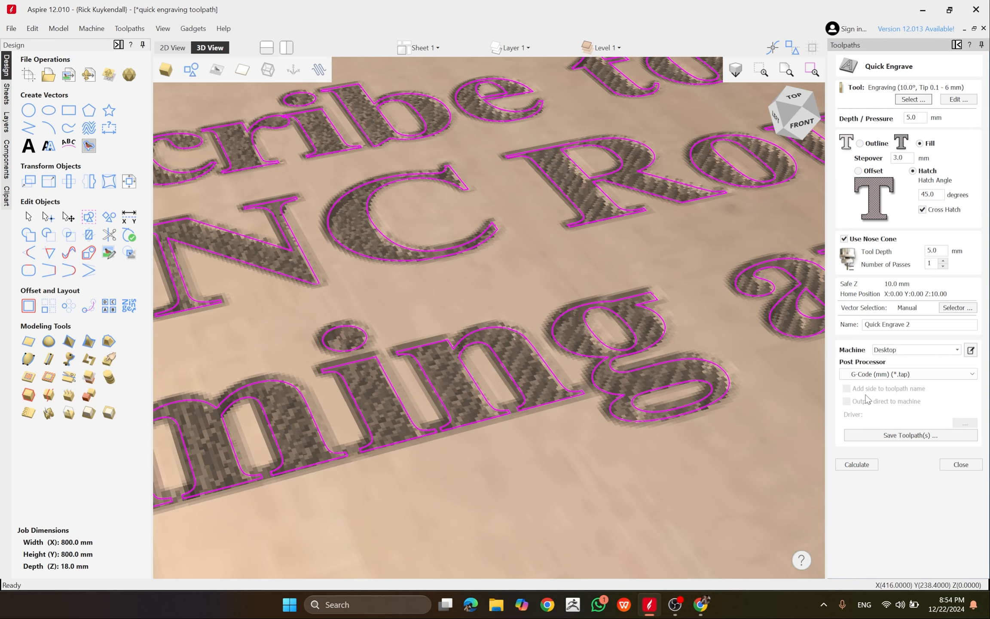
scroll(649, 365, "down", 5)
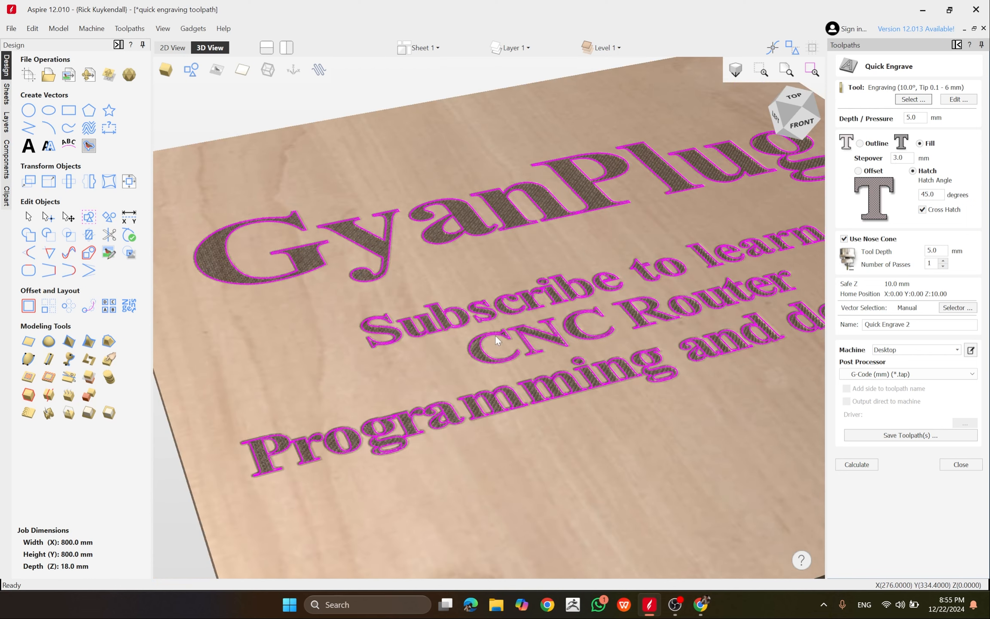
left_click(796, 100)
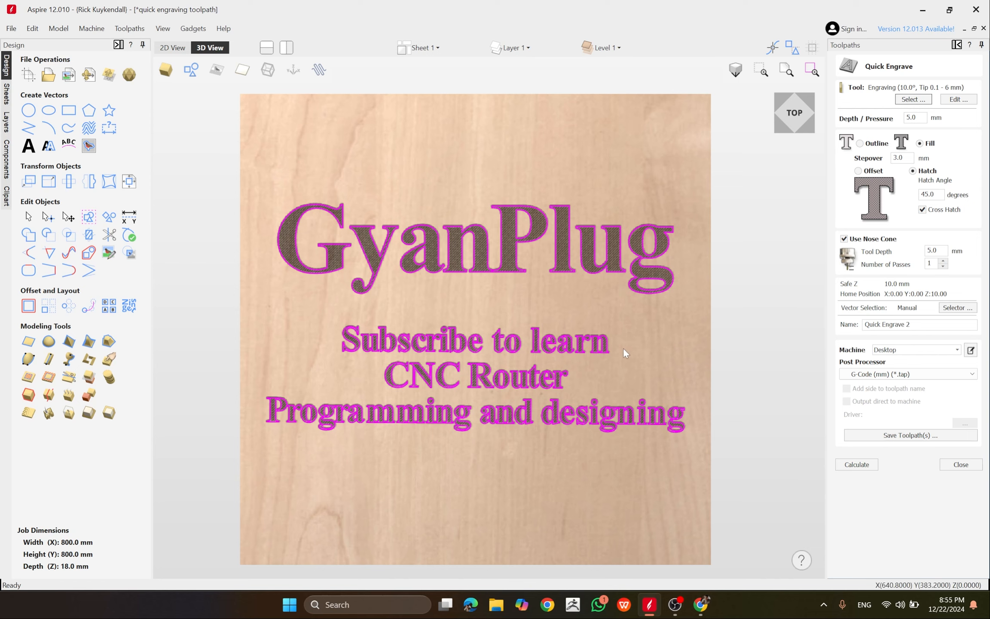
left_click(674, 324)
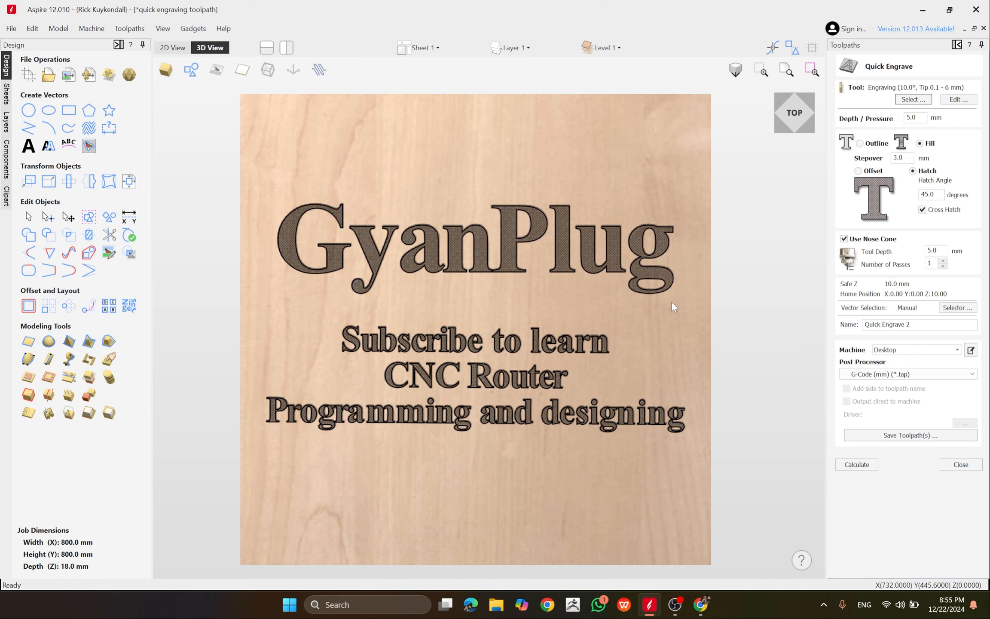